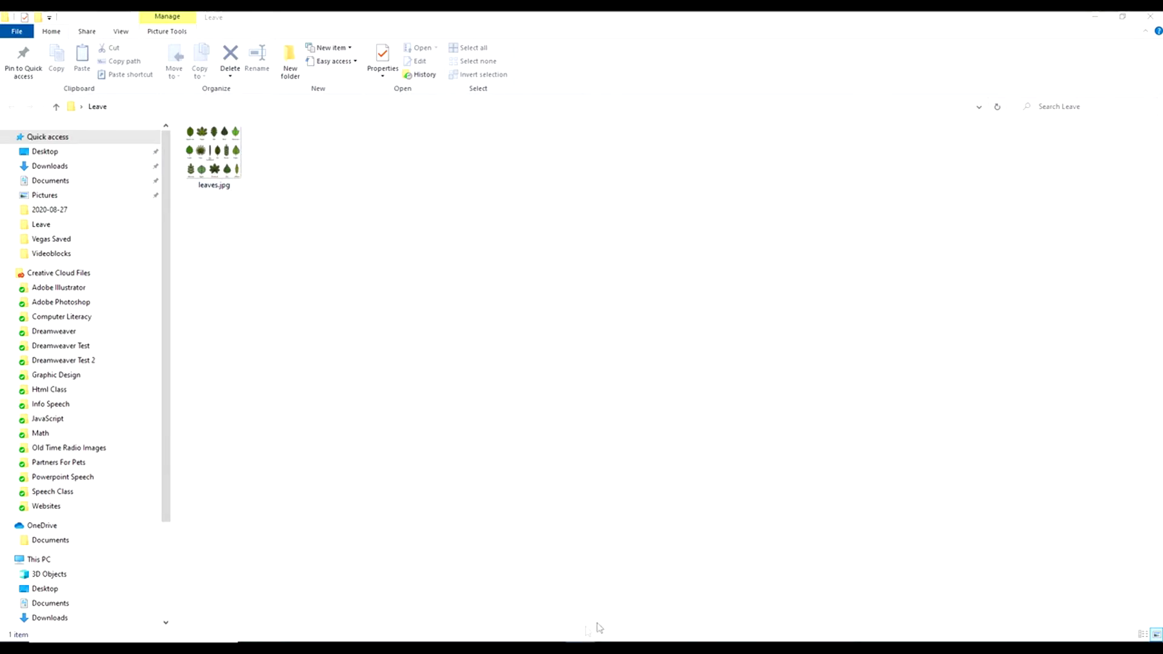
# Open leaves.jpg from the Leave folder in Photos to view the leaf chart
pyautogui.doubleClick(213, 155)
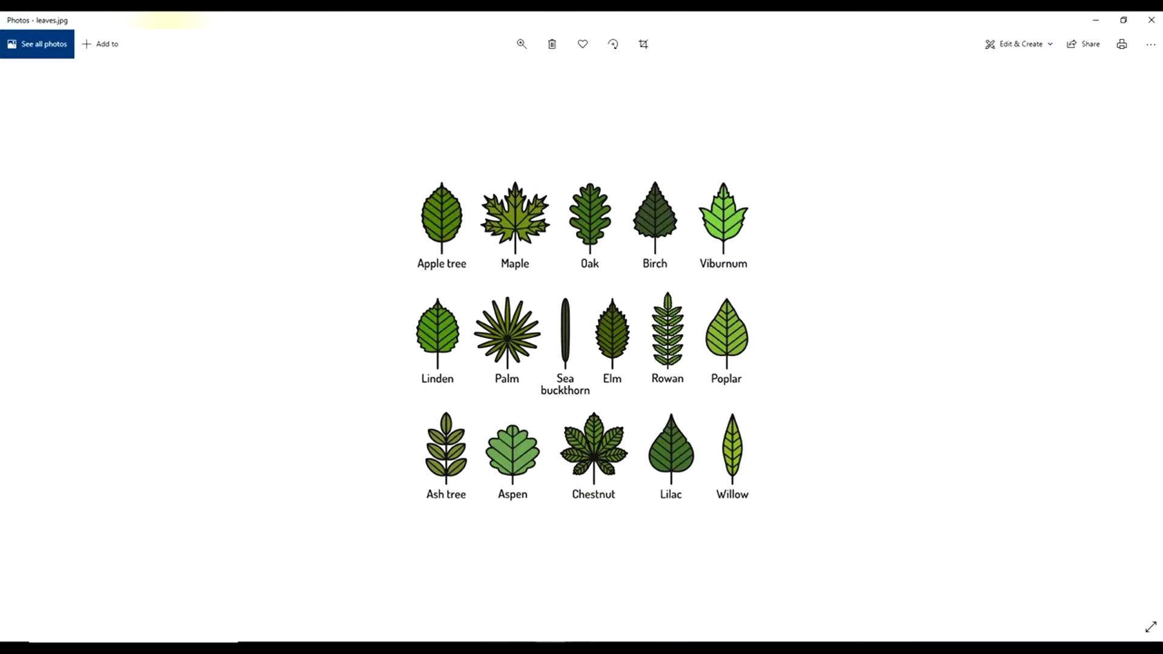
# Open leaves.jpg as a new Illustrator document
pyautogui.hotkey('alt', 'Tab')
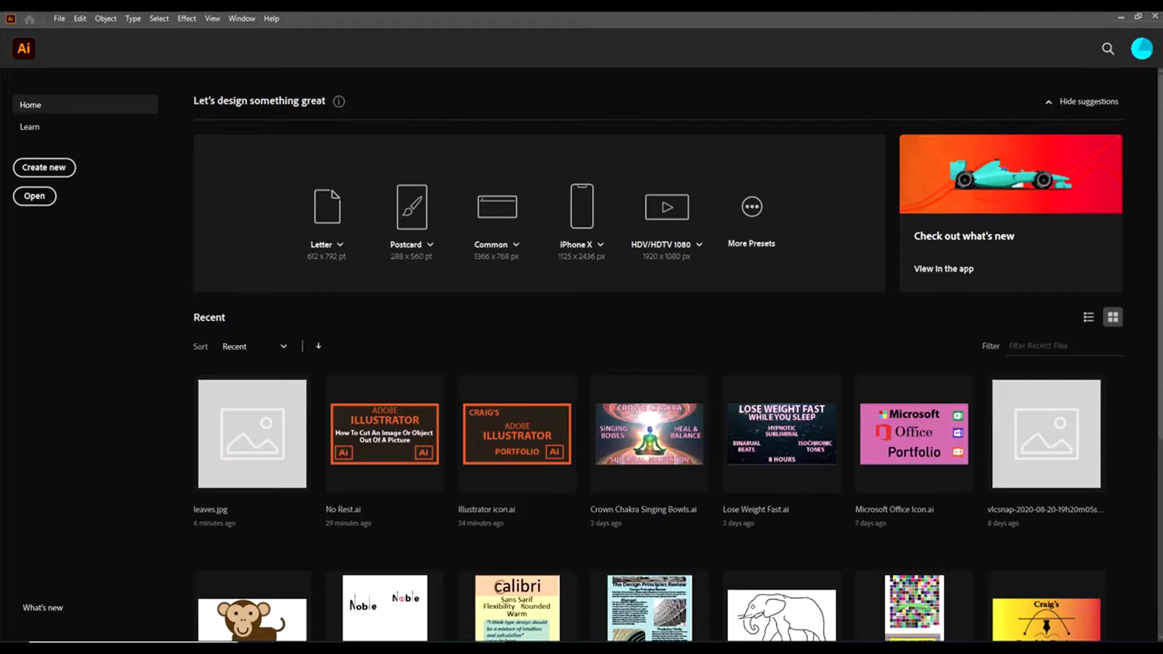
pyautogui.click(59, 19)
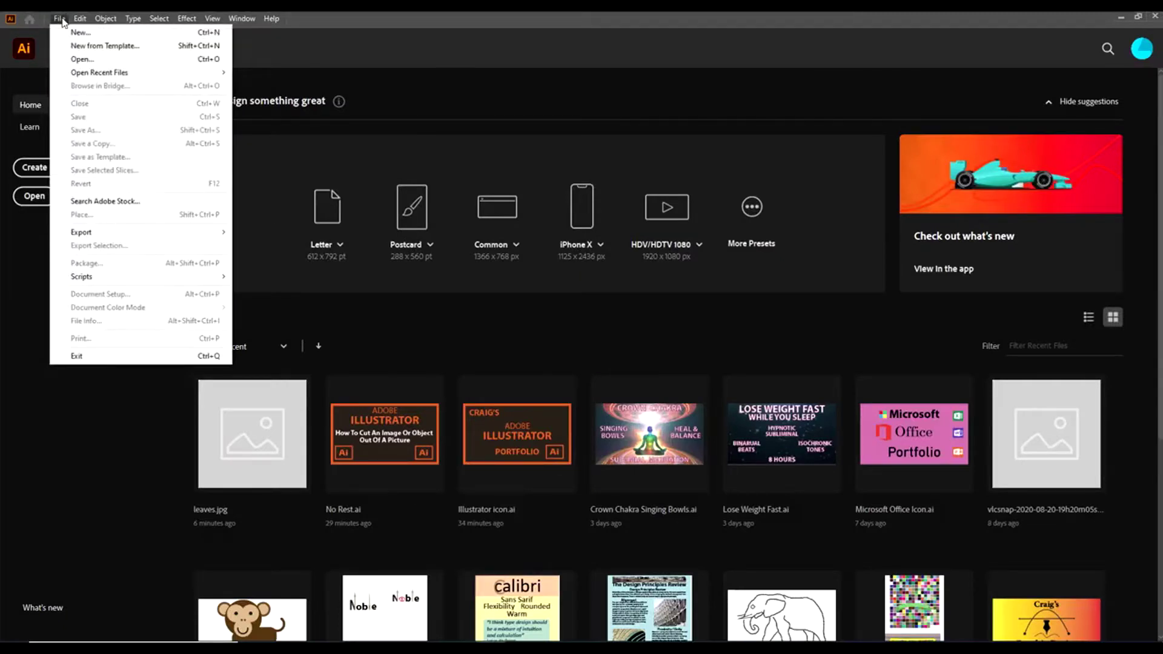
pyautogui.click(81, 58)
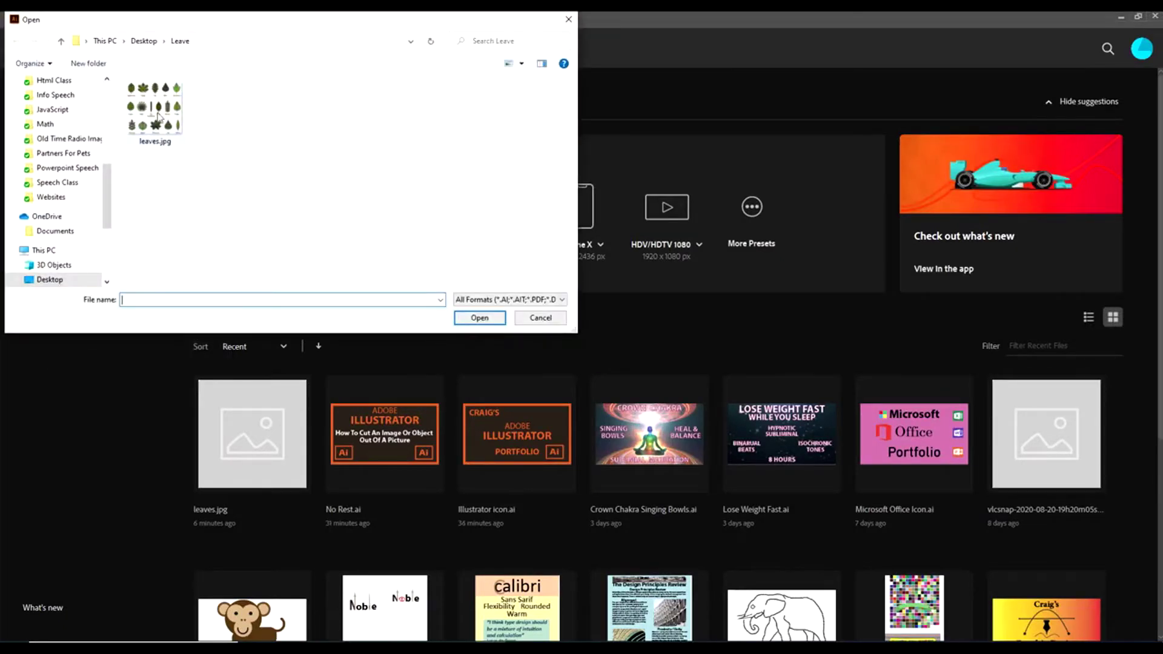
pyautogui.click(159, 115)
pyautogui.click(463, 316)
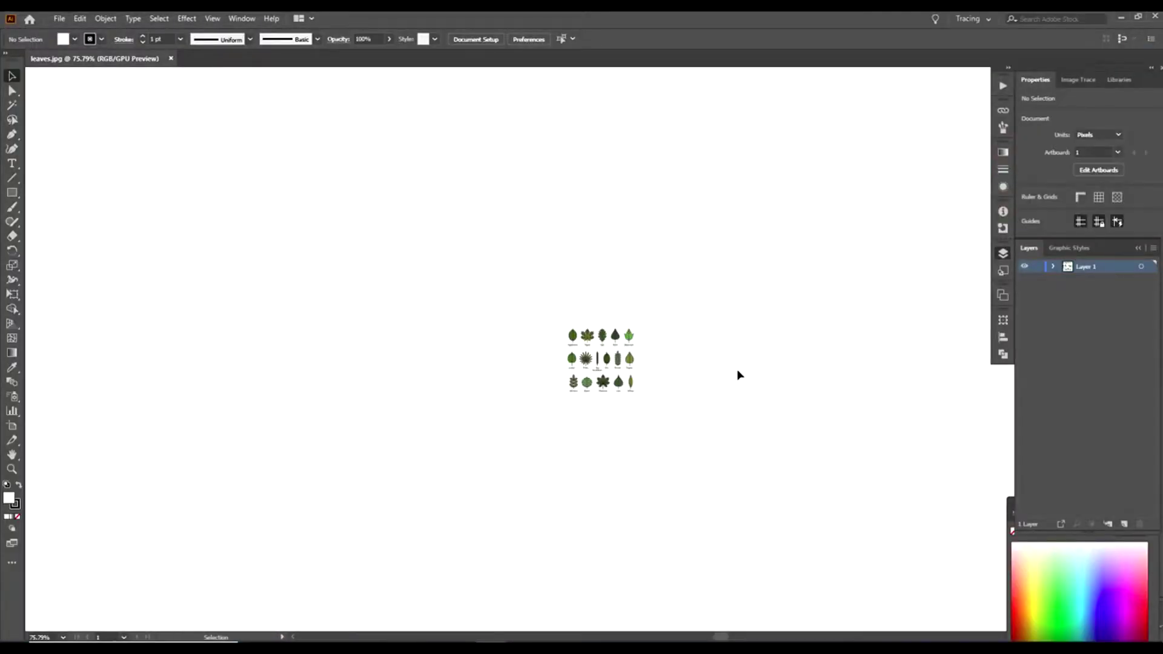
# Enlarge the leaf chart image to about 1718 × 1620 px and reposition it on the artboard
pyautogui.press('a')
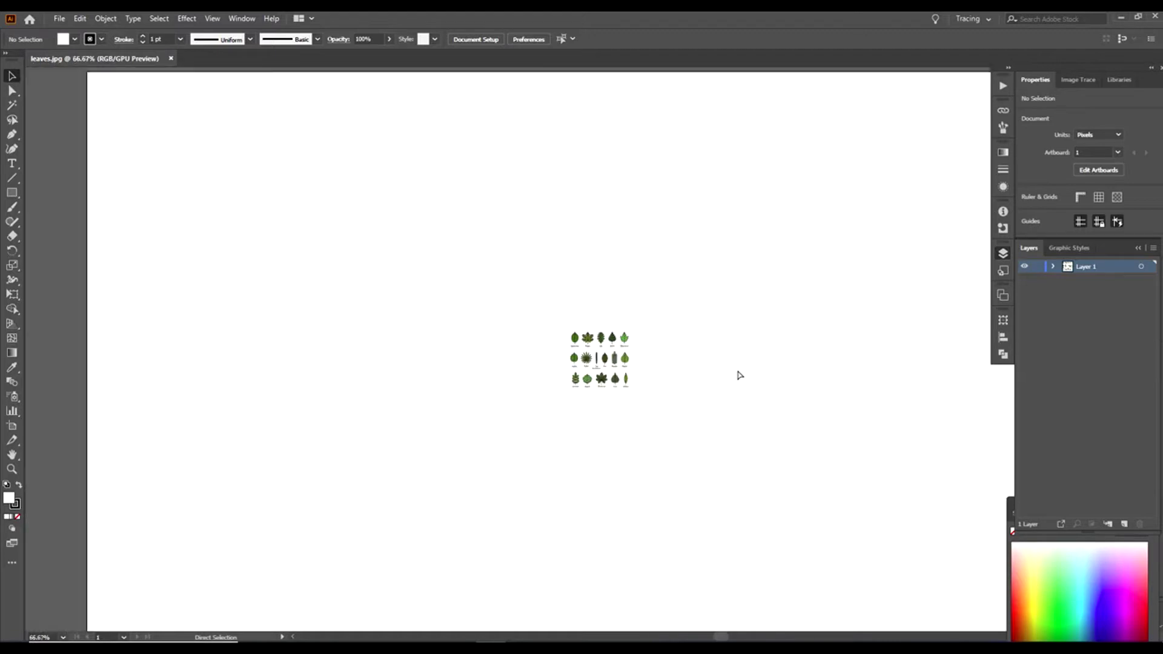
pyautogui.hotkey('ctrl', '-')
pyautogui.hotkey('ctrl', '-')
pyautogui.hscroll(3, 715, 376)
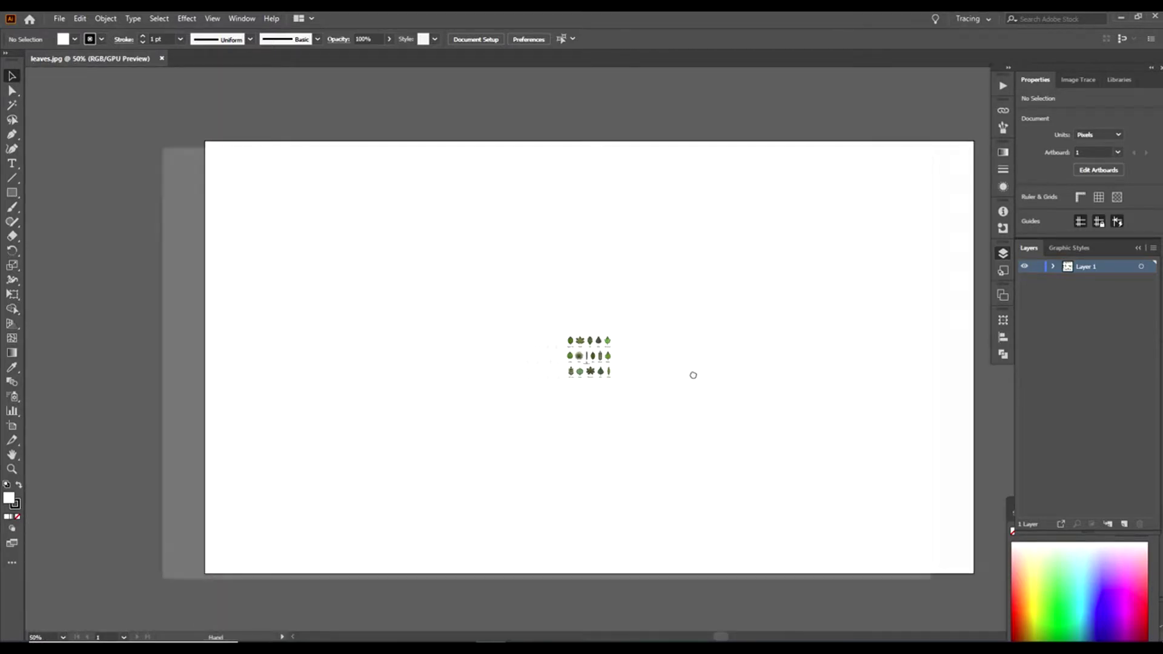
pyautogui.click(476, 379)
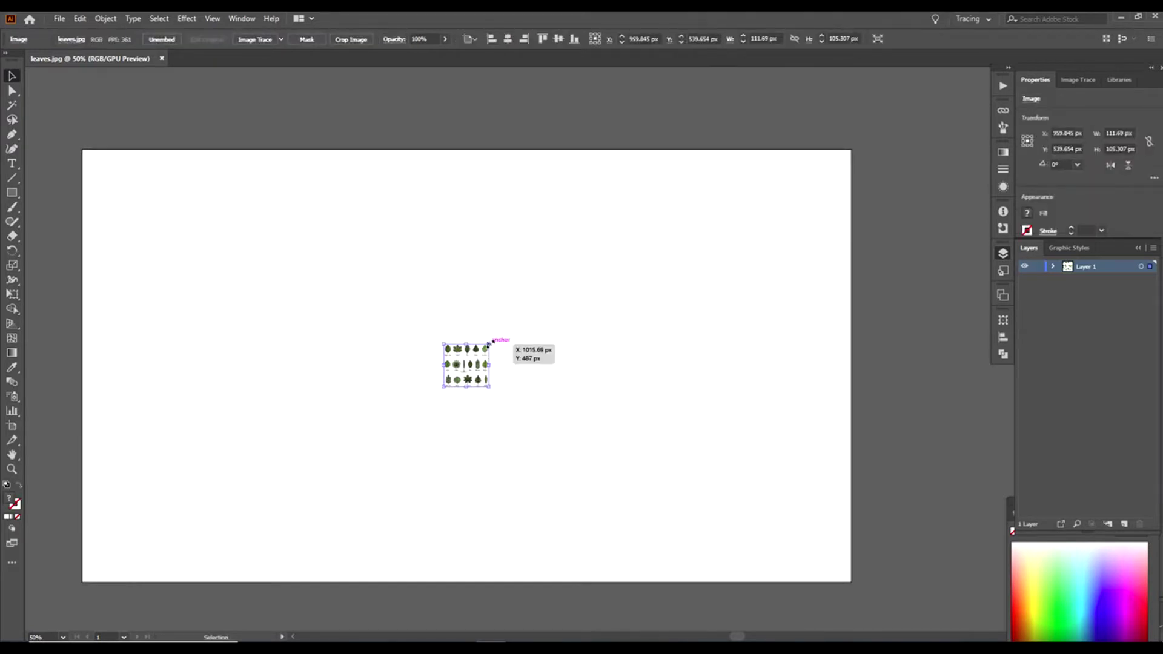
pyautogui.moveTo(489, 344); pyautogui.dragTo(857, 103)
pyautogui.moveTo(637, 226); pyautogui.dragTo(315, 417)
pyautogui.moveTo(424, 292); pyautogui.dragTo(818, 79)
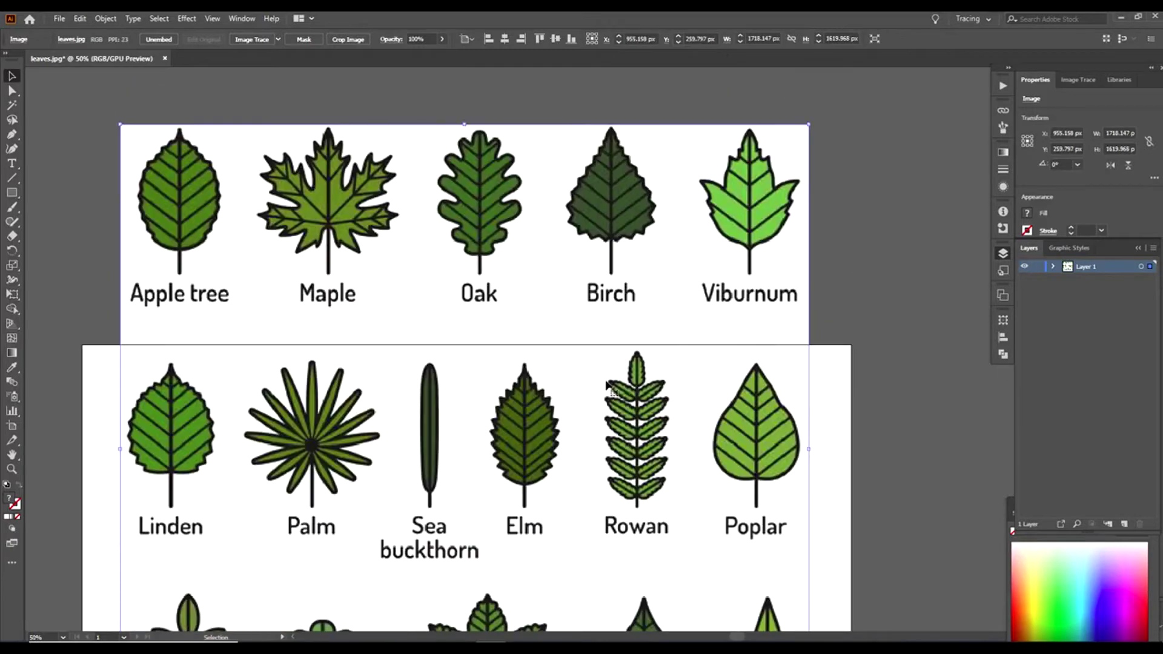
pyautogui.scroll(-2, 604, 388)
pyautogui.scroll(-2, 604, 388)
pyautogui.moveTo(745, 416); pyautogui.dragTo(548, 519)
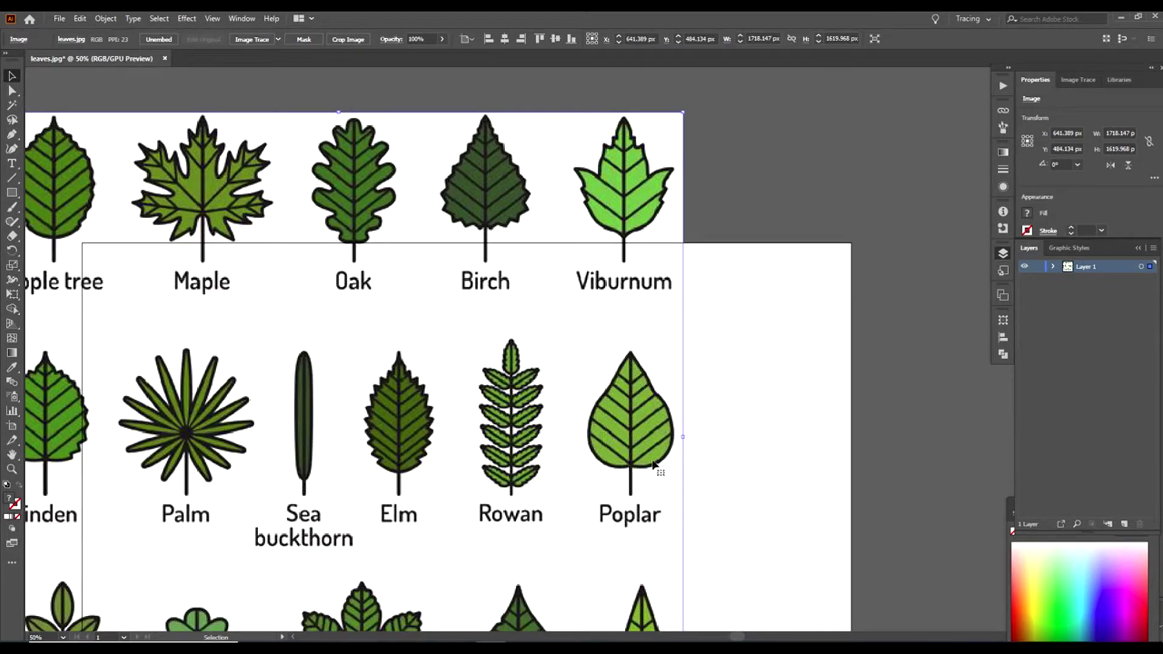
# Deselect the chart image and zoom to 150%, scrolling to the Poplar leaf
pyautogui.click(743, 378)
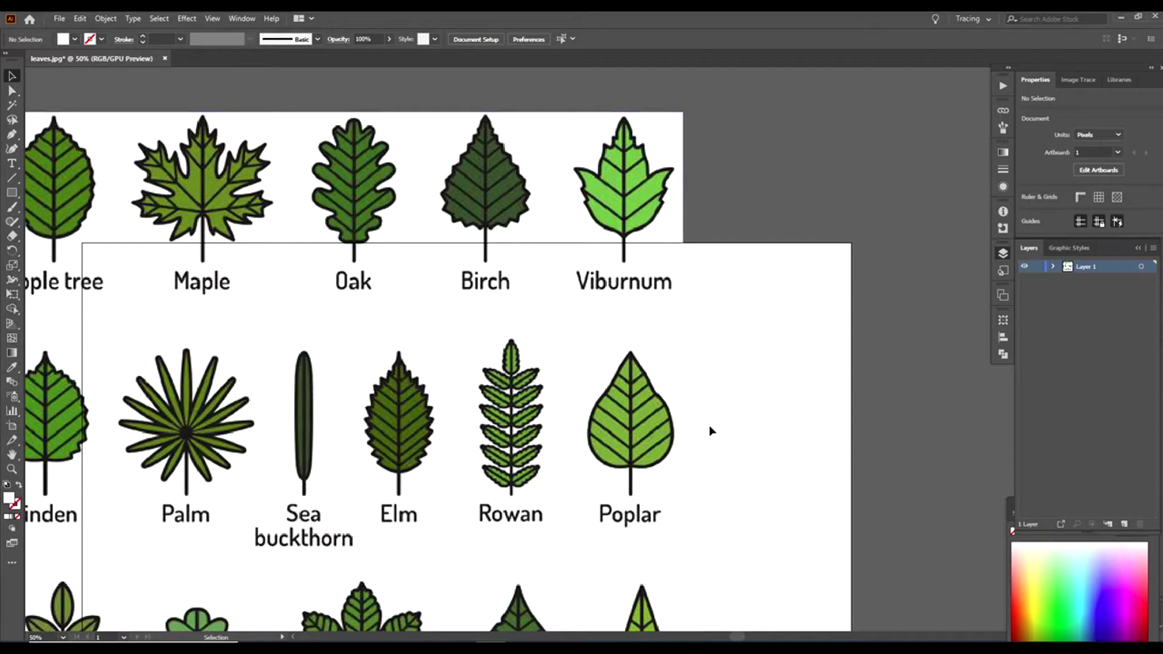
pyautogui.hotkey('ctrl', '+')
pyautogui.hotkey('ctrl', '+')
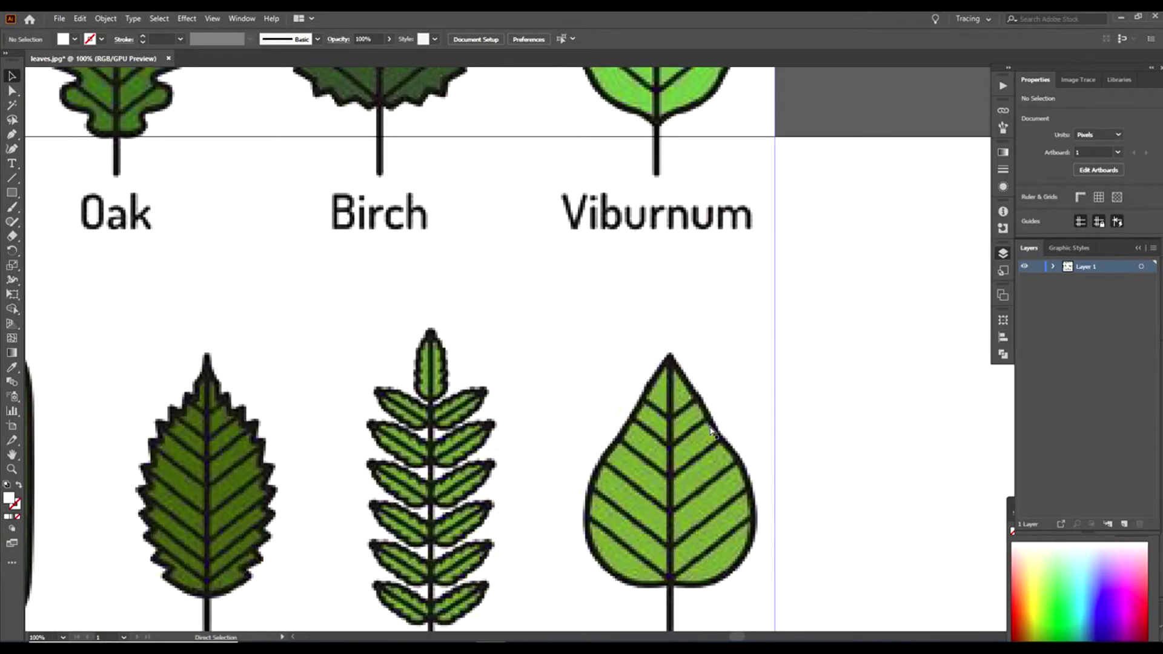
pyautogui.hotkey('ctrl', '+')
pyautogui.scroll(-5, 712, 431)
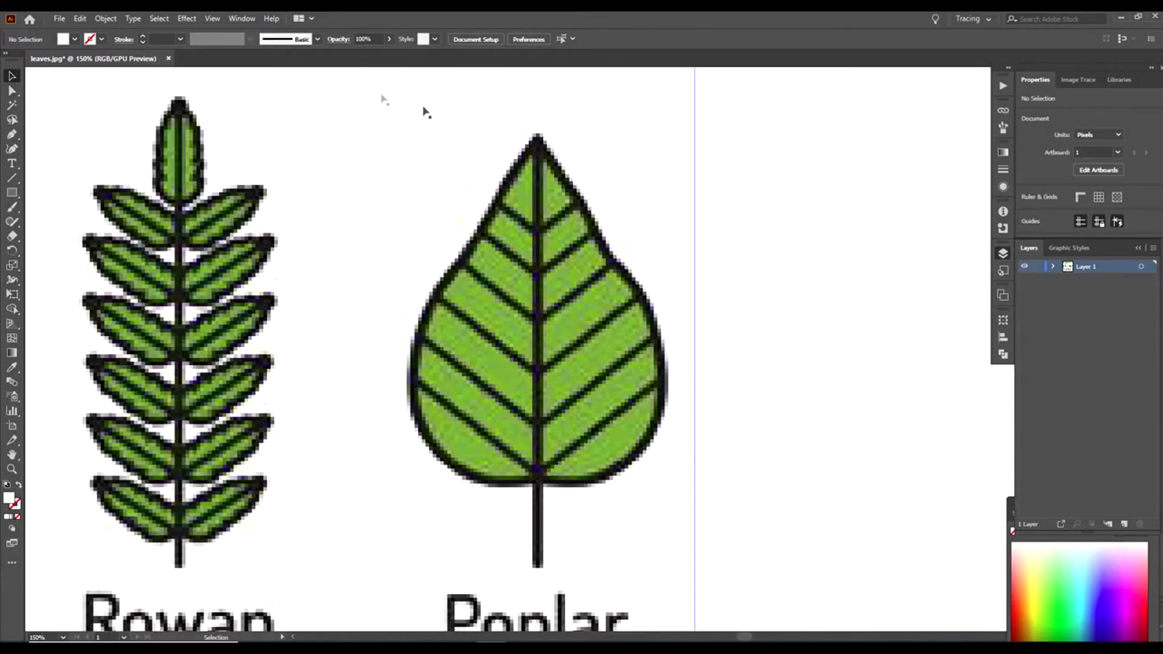
pyautogui.click(242, 19)
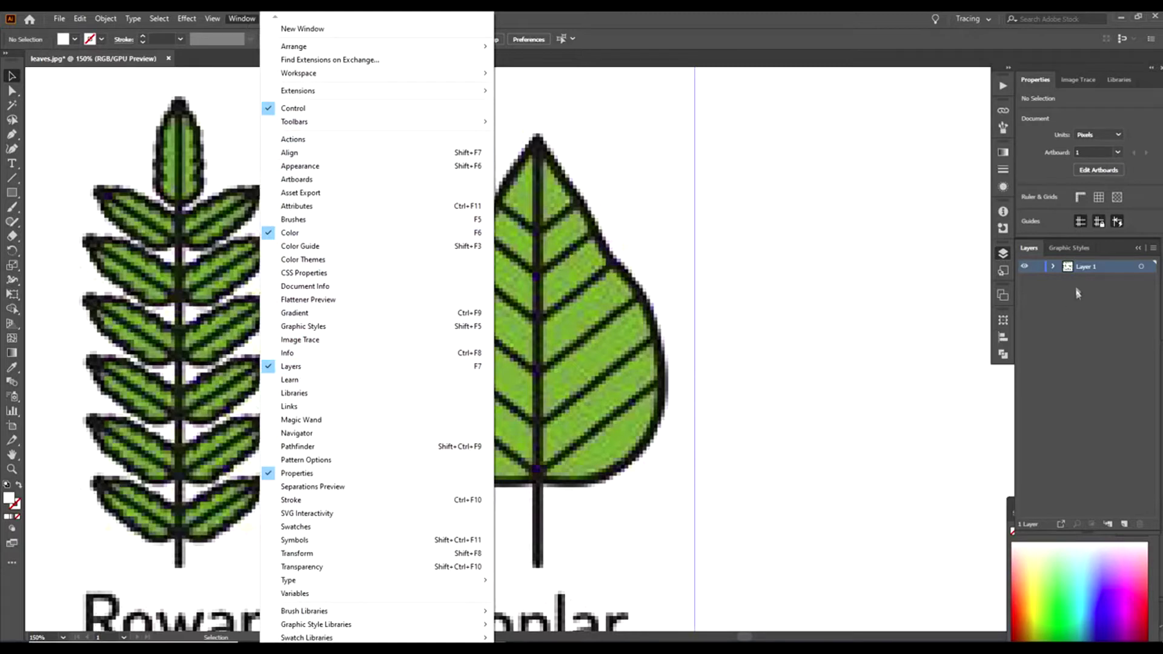
# In the Layers panel, lock Layer 1 with the chart and create Layer 2 above it
pyautogui.click(1017, 257)
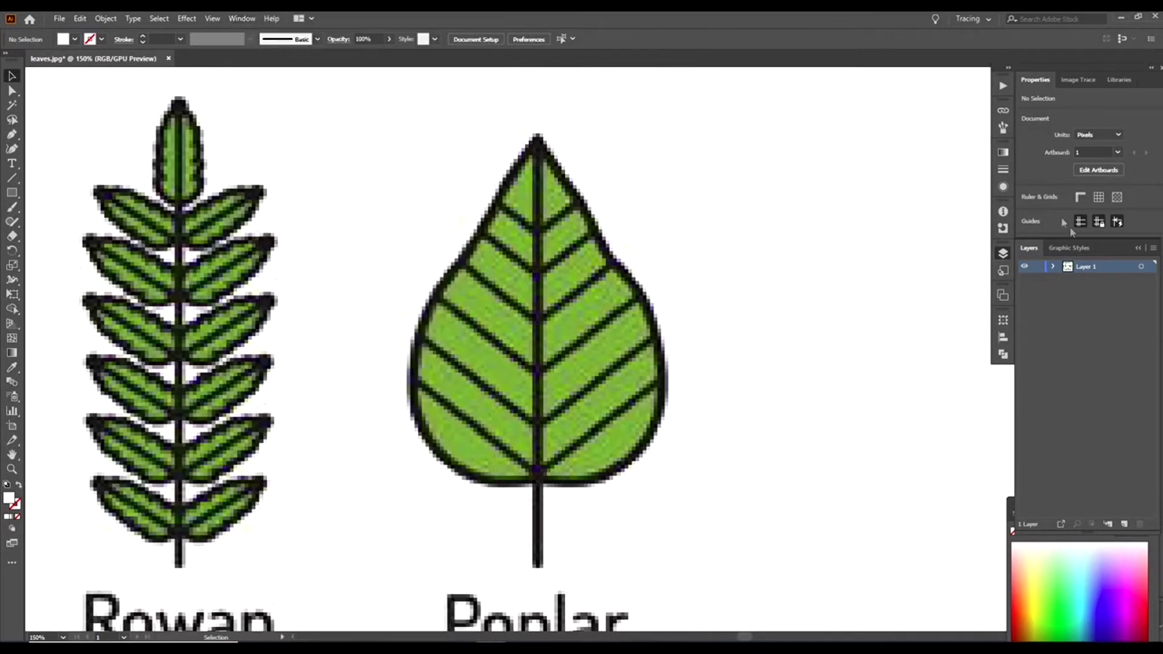
pyautogui.click(1006, 253)
pyautogui.click(1003, 253)
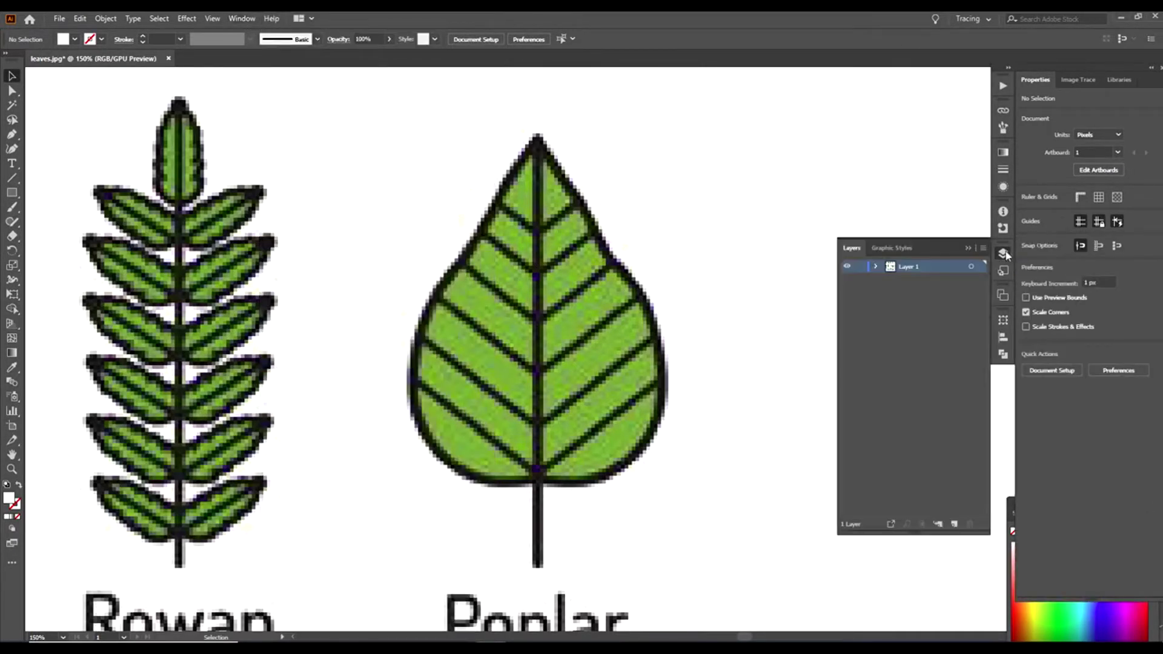
pyautogui.click(860, 268)
pyautogui.click(955, 525)
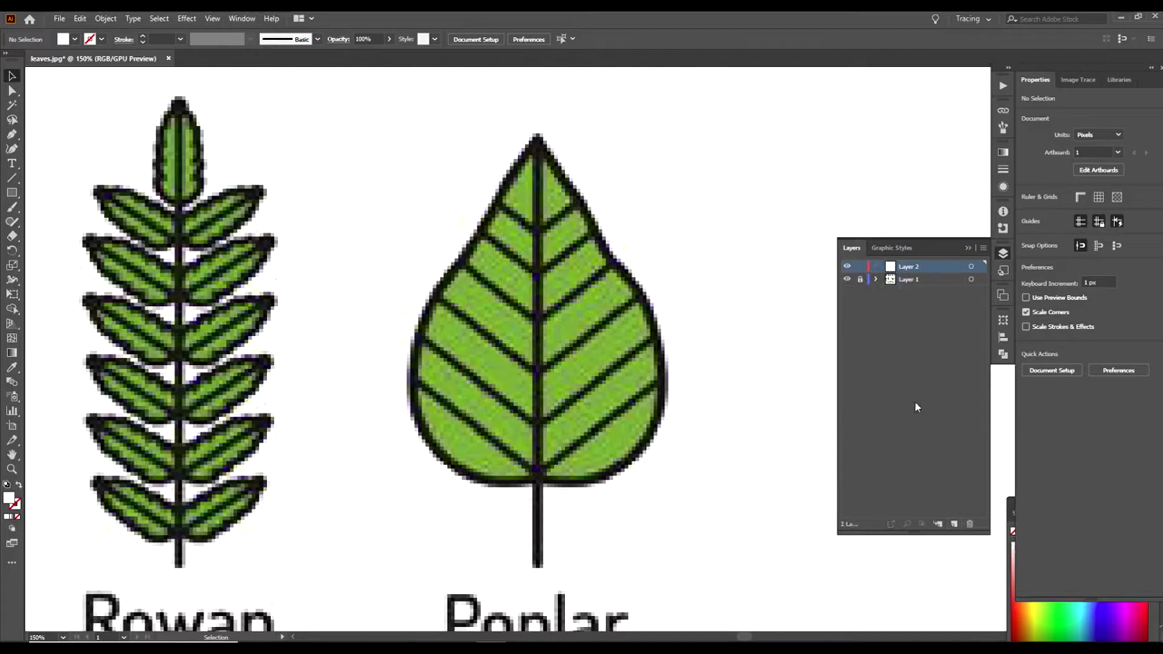
pyautogui.click(969, 248)
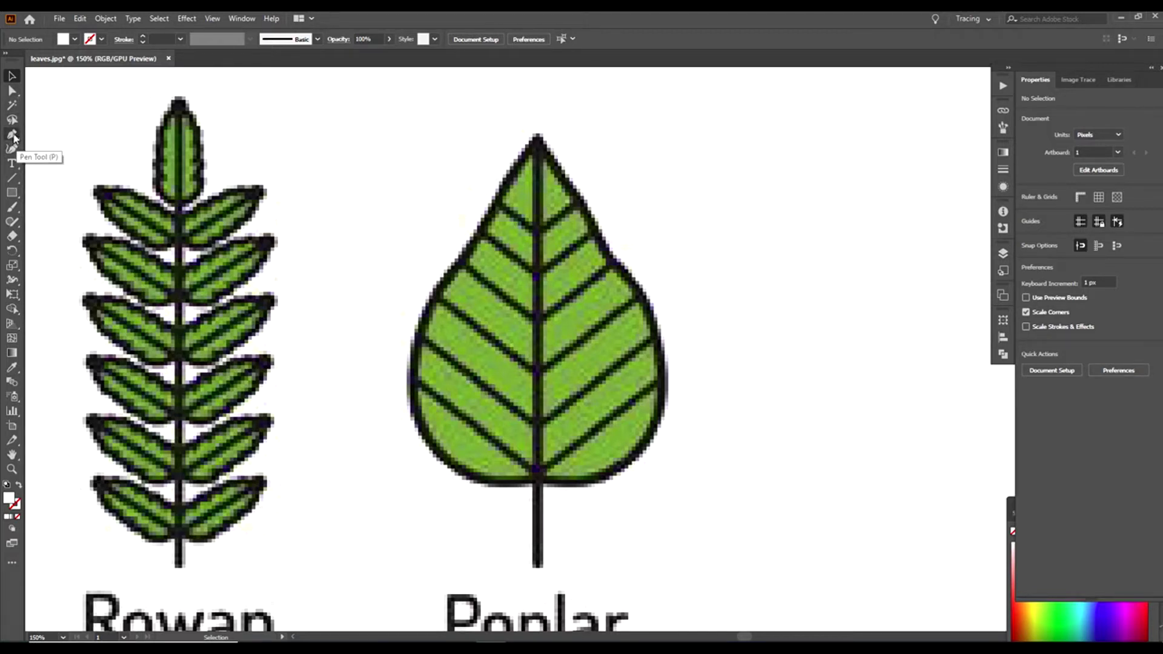
# Choose the Pen tool and set its fill to [None]
pyautogui.click(13, 135)
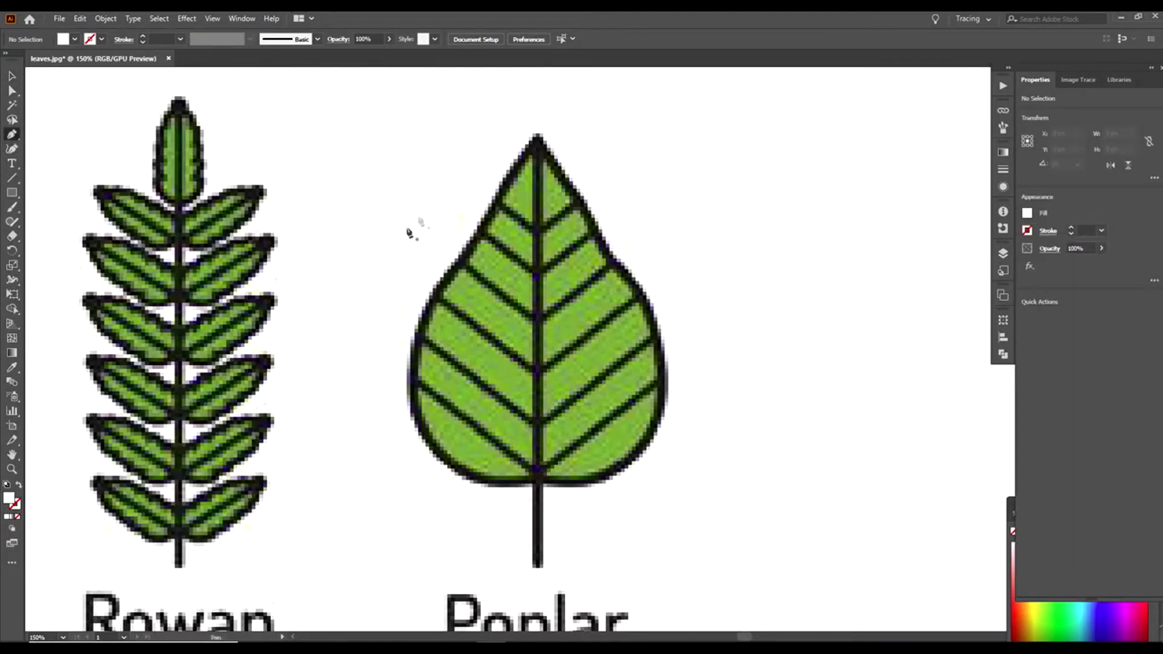
pyautogui.click(1028, 216)
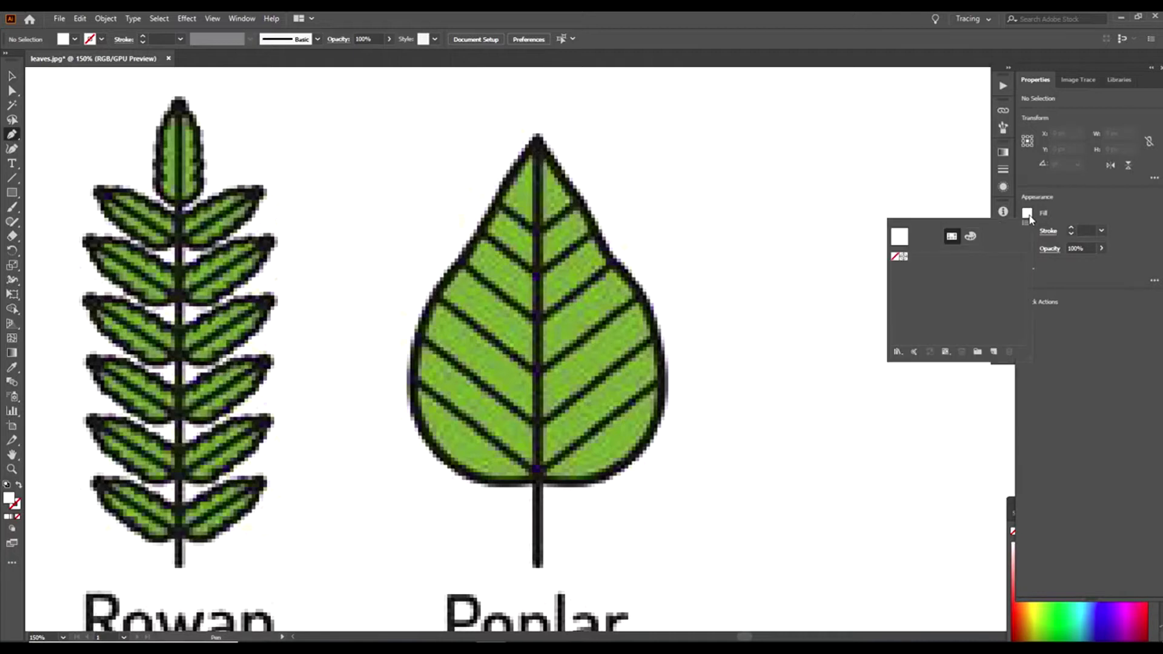
pyautogui.click(895, 257)
pyautogui.click(1081, 197)
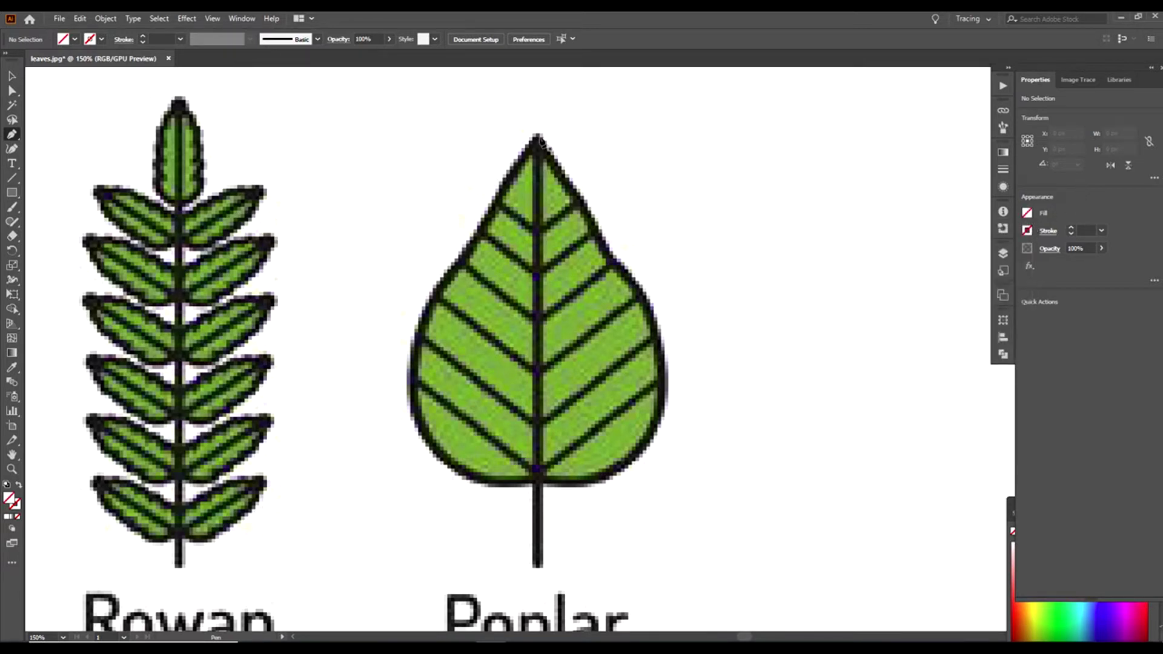
# Pen-trace the Poplar leaf from its tip, down the left edge, around the stem, up the right edge
pyautogui.click(538, 139)
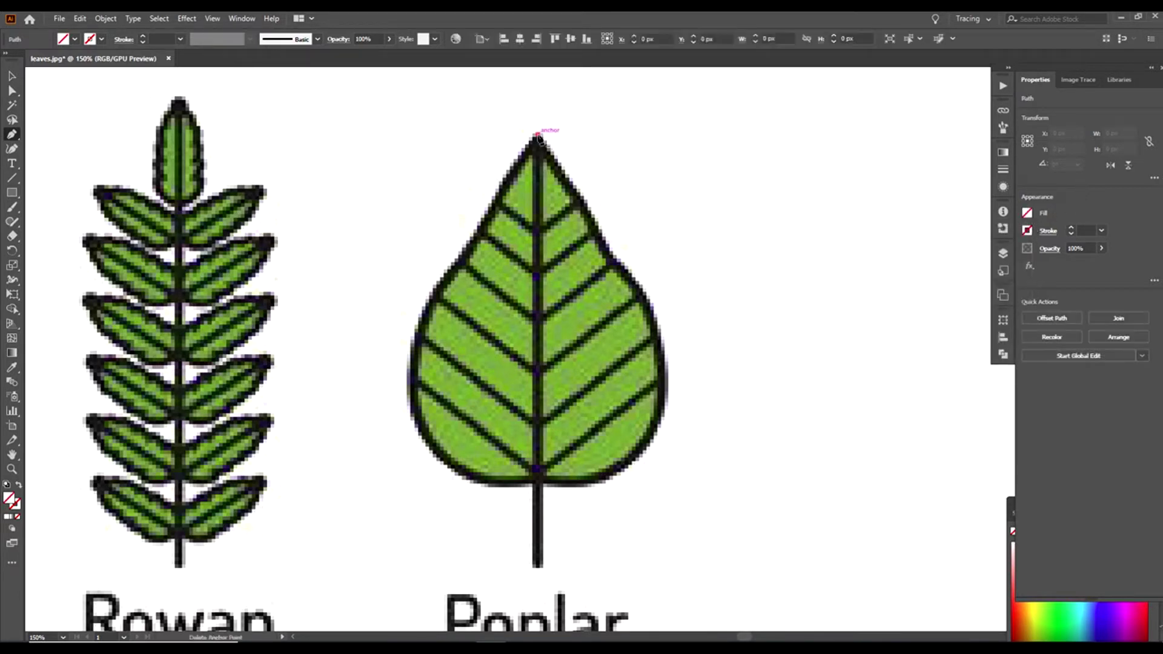
pyautogui.click(521, 158)
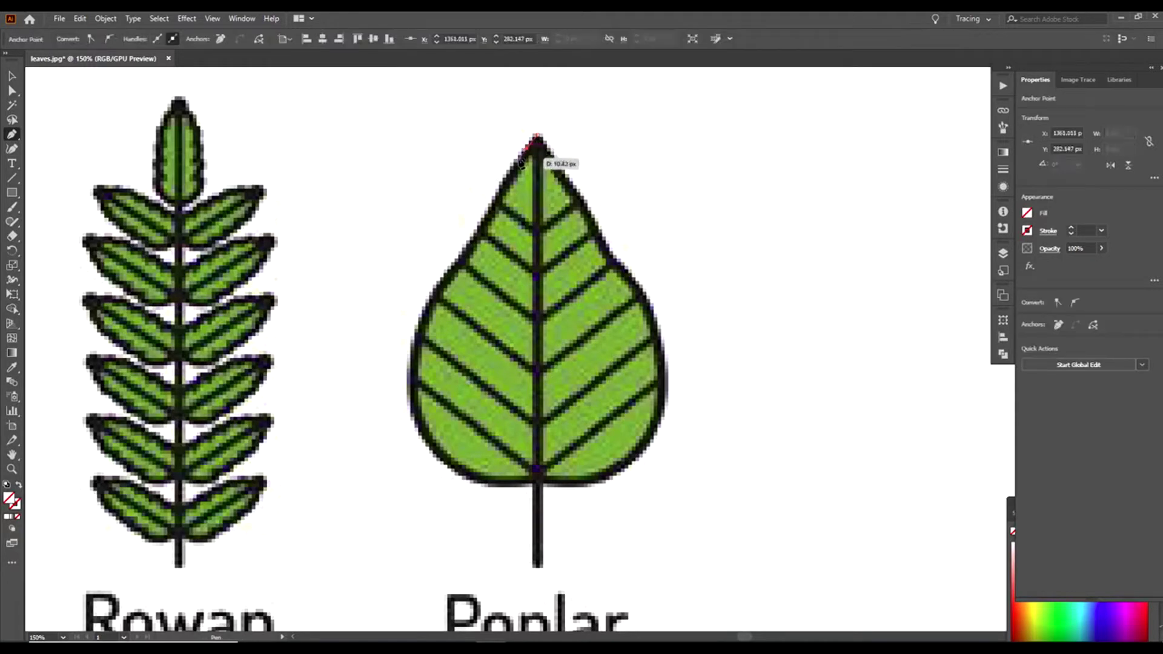
pyautogui.moveTo(499, 192); pyautogui.dragTo(534, 488)
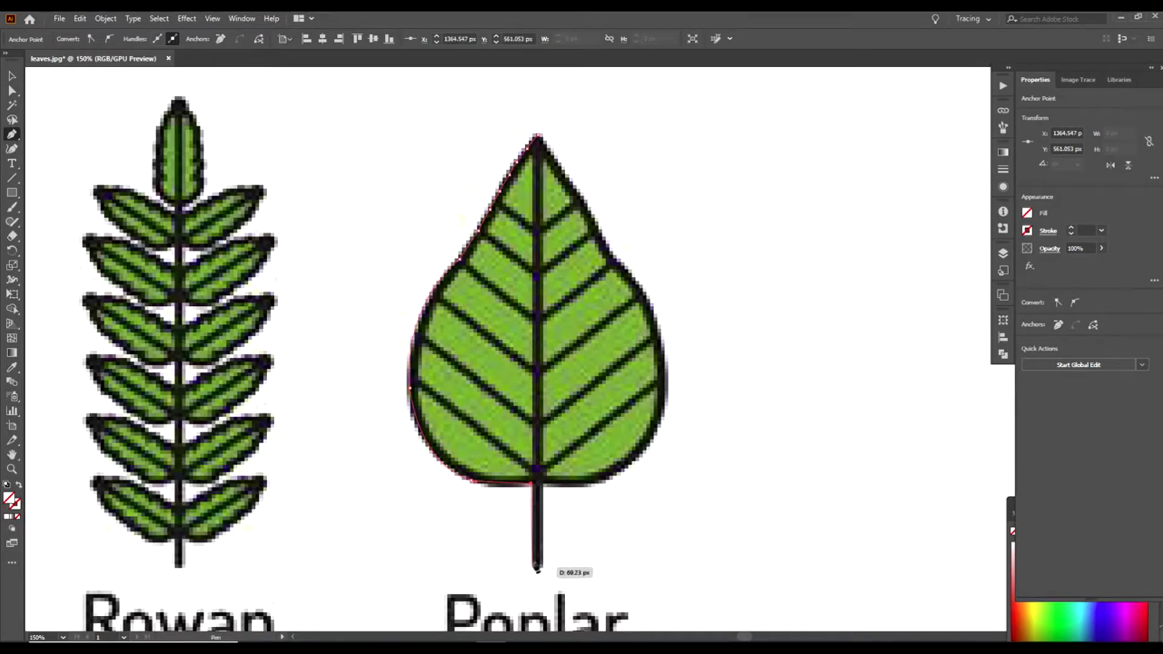
pyautogui.click(536, 568)
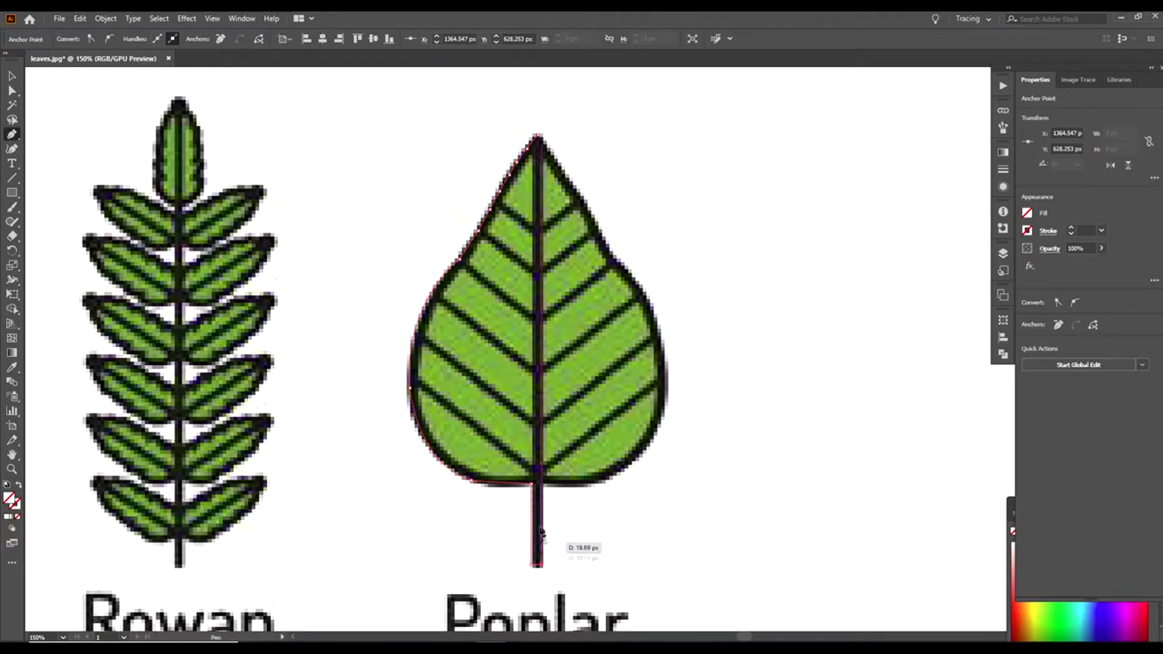
pyautogui.click(540, 485)
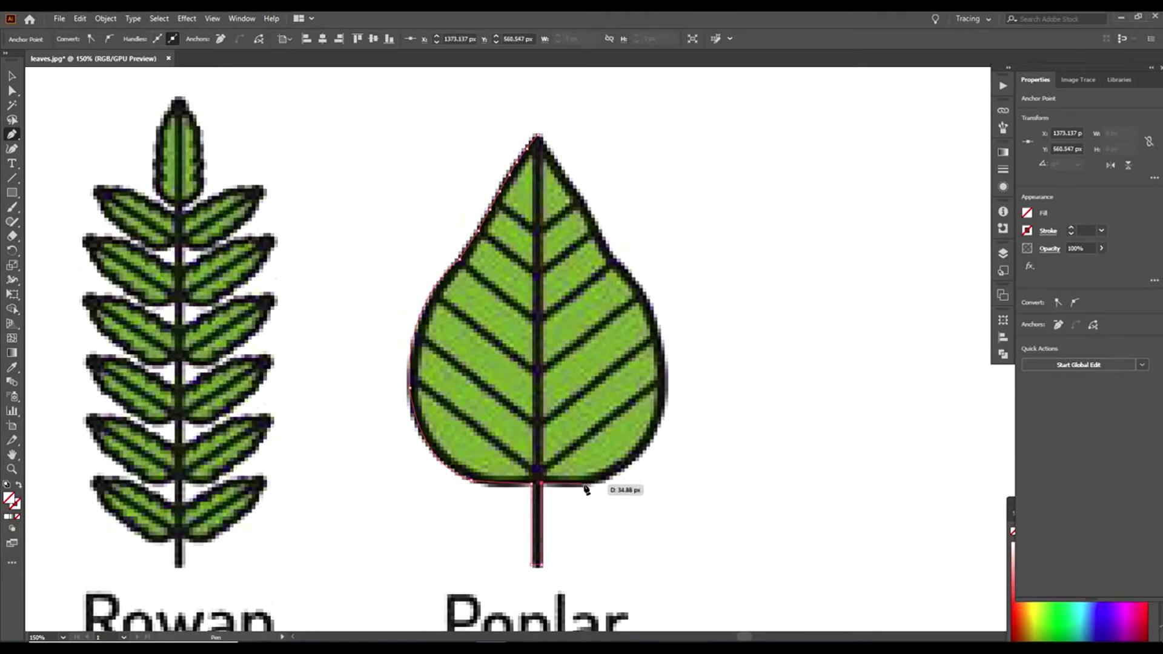
pyautogui.click(587, 485)
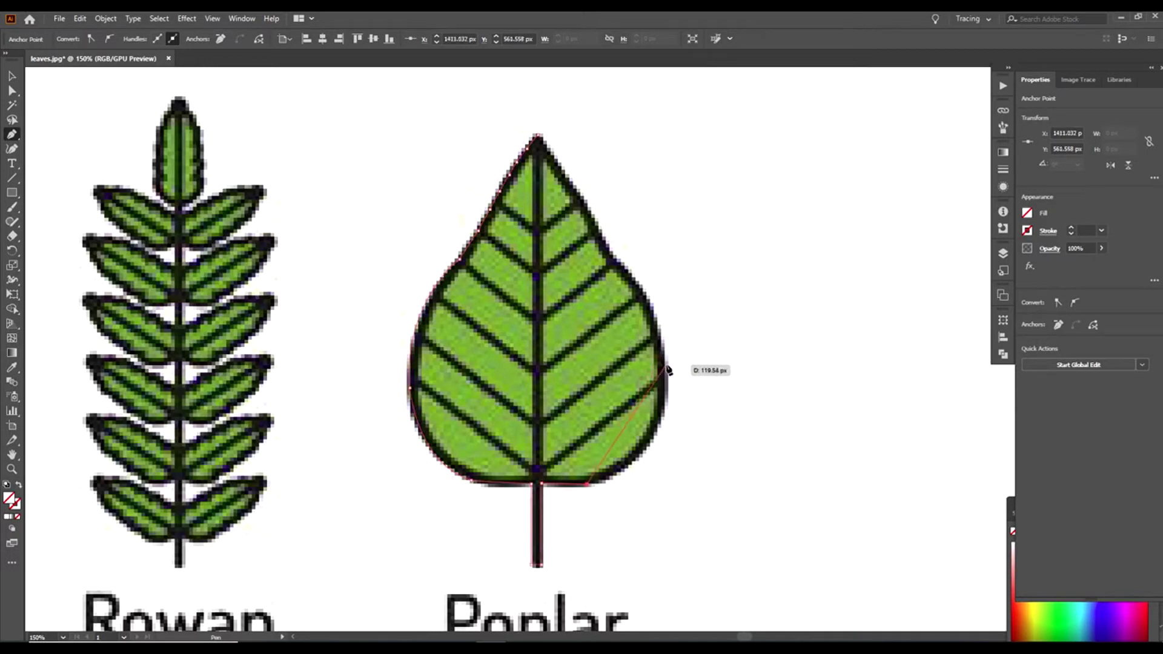
pyautogui.moveTo(668, 370)
pyautogui.mouseDown()
pyautogui.moveTo(655, 272)
pyautogui.moveTo(669, 352)
pyautogui.mouseUp()
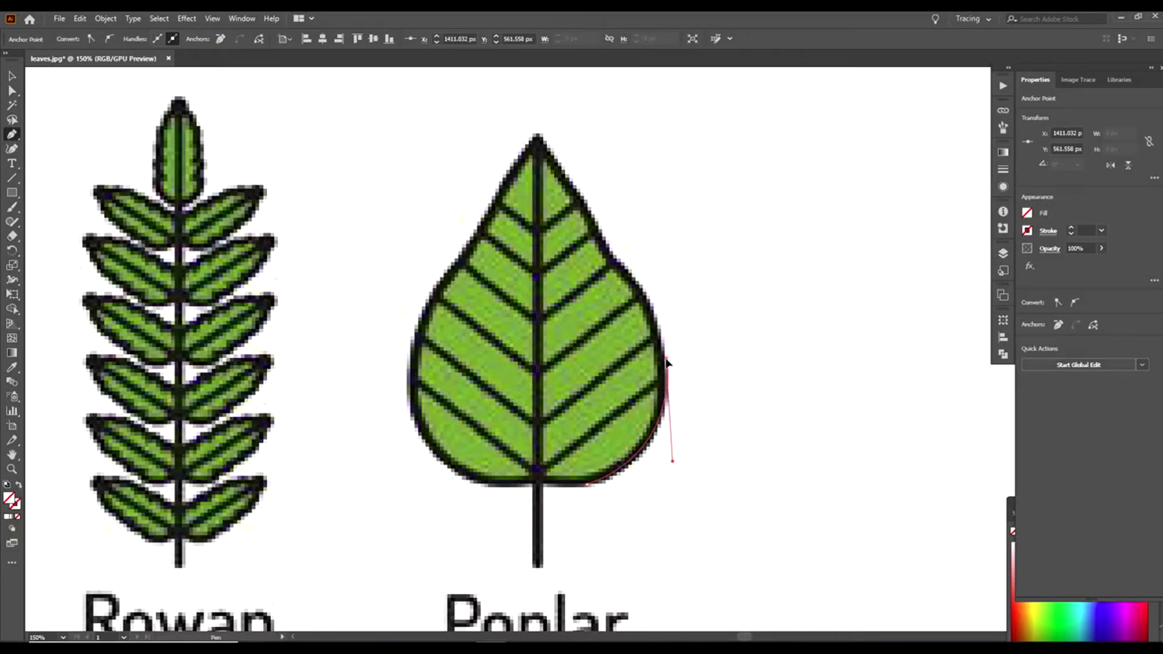
pyautogui.click(598, 246)
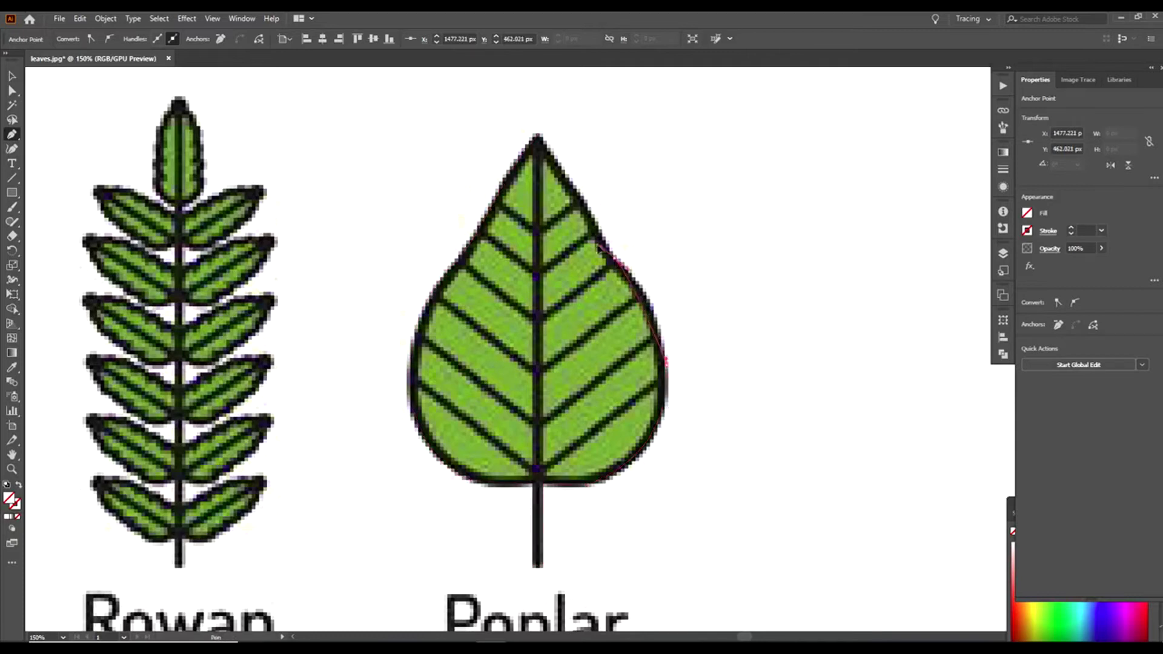
pyautogui.moveTo(599, 245); pyautogui.dragTo(568, 216)
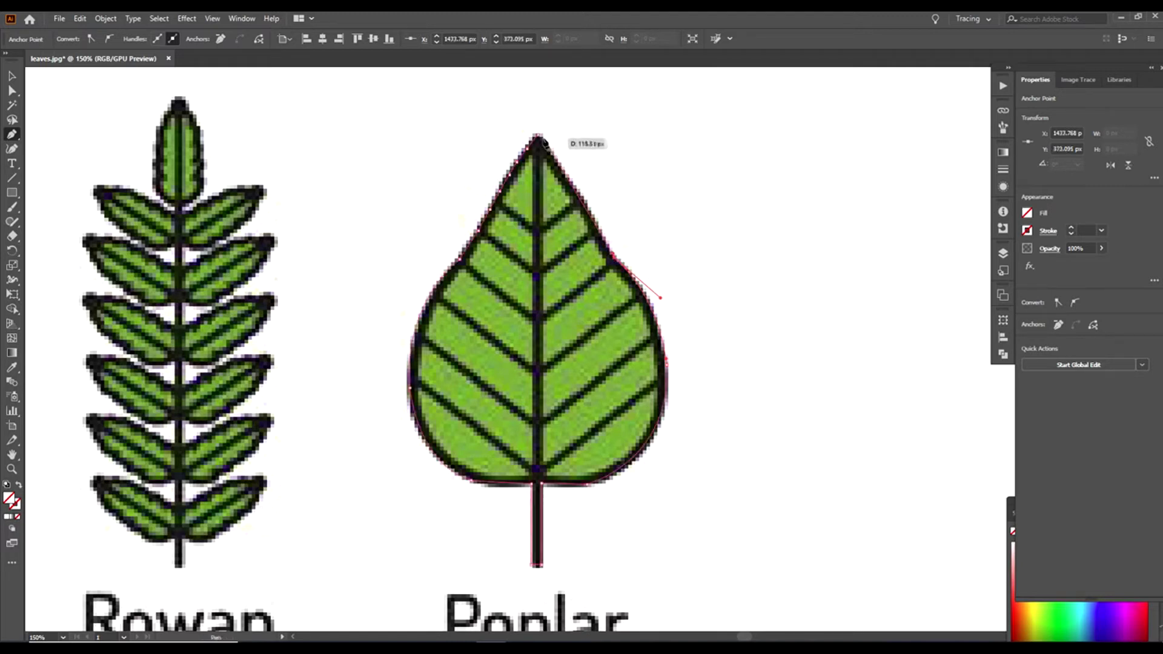
pyautogui.click(538, 137)
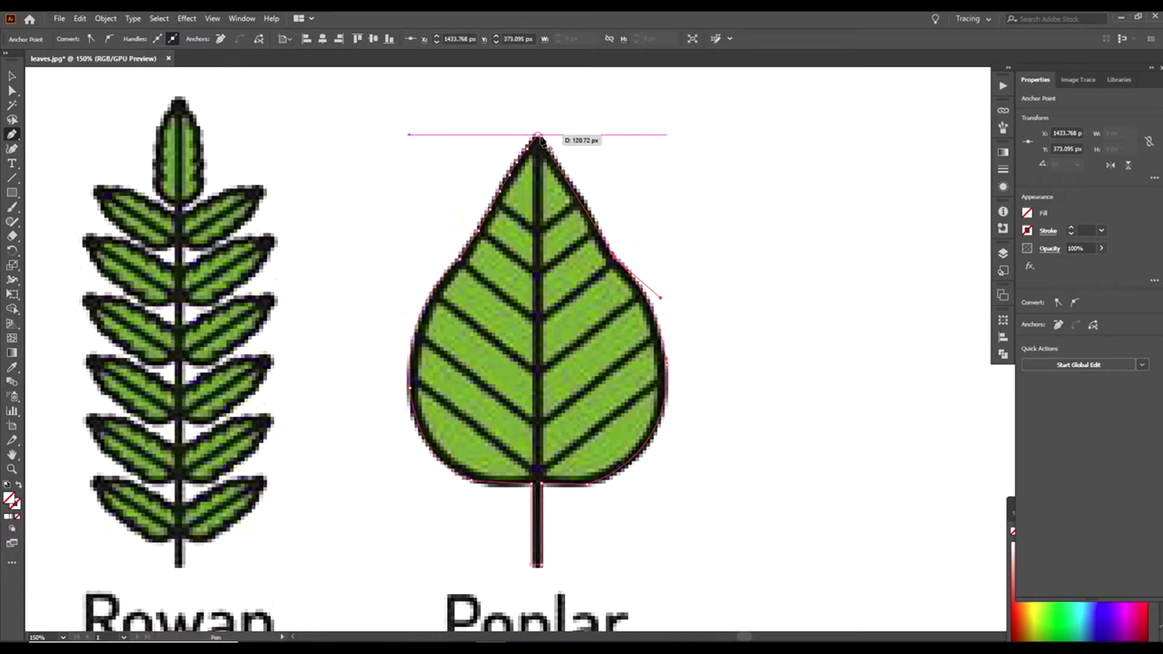
# Finish the closed path at the leaf tip and move it from Layer 2 into Layer 1
pyautogui.keyDown('alt'); pyautogui.click(541, 140); pyautogui.keyUp('alt')
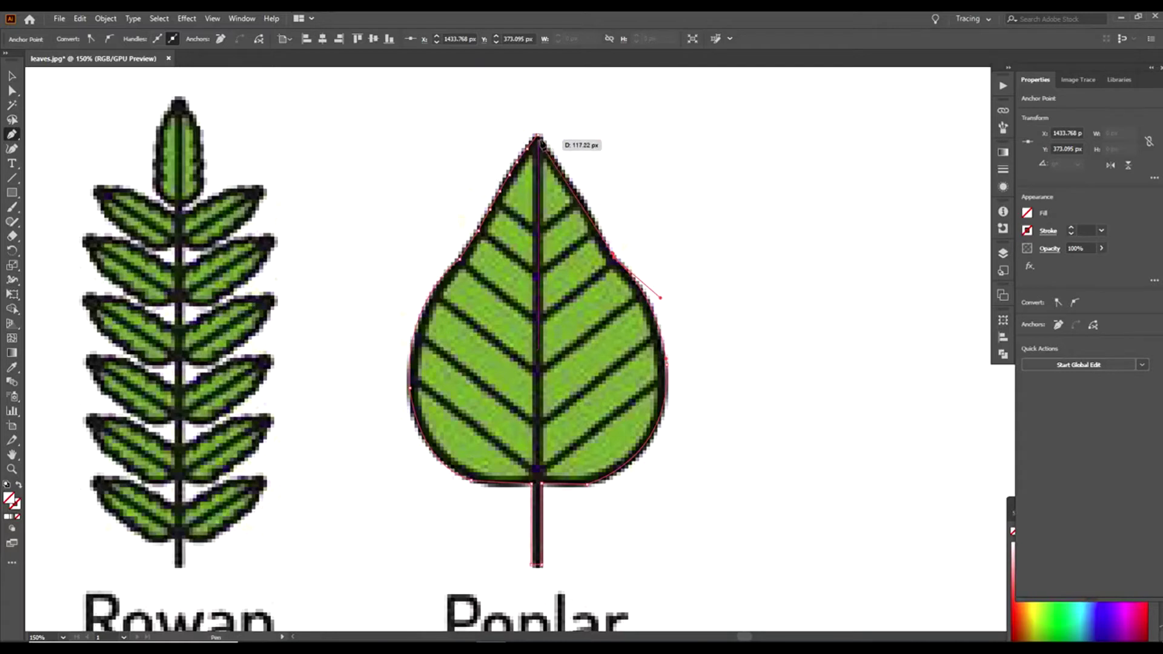
pyautogui.click(541, 140)
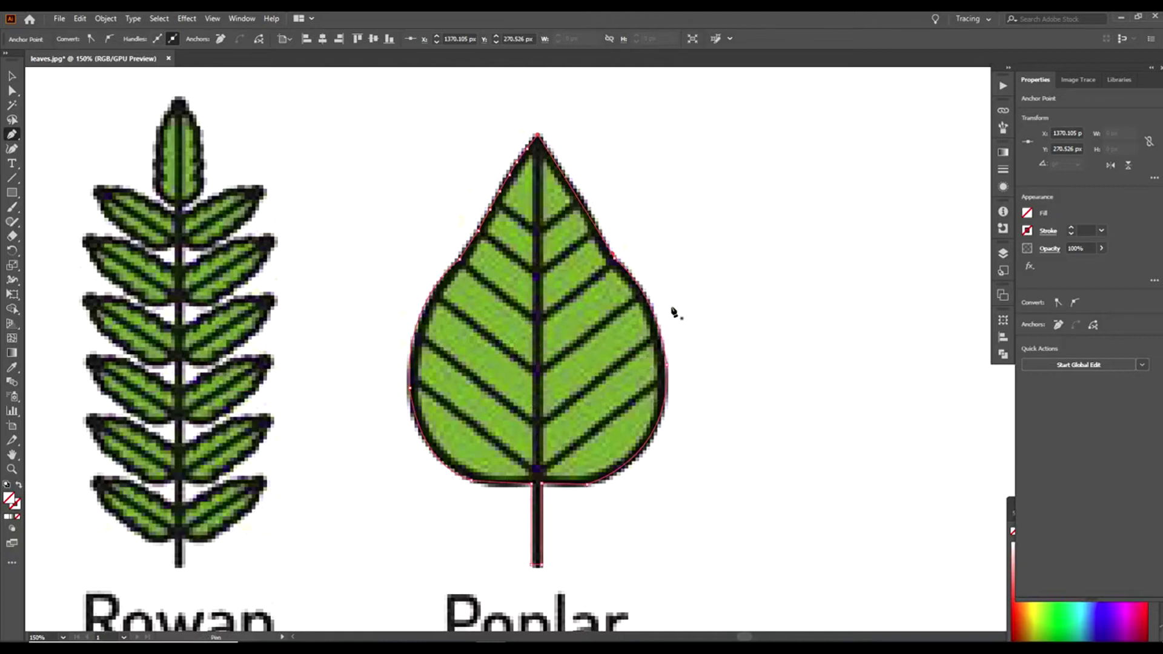
pyautogui.click(12, 77)
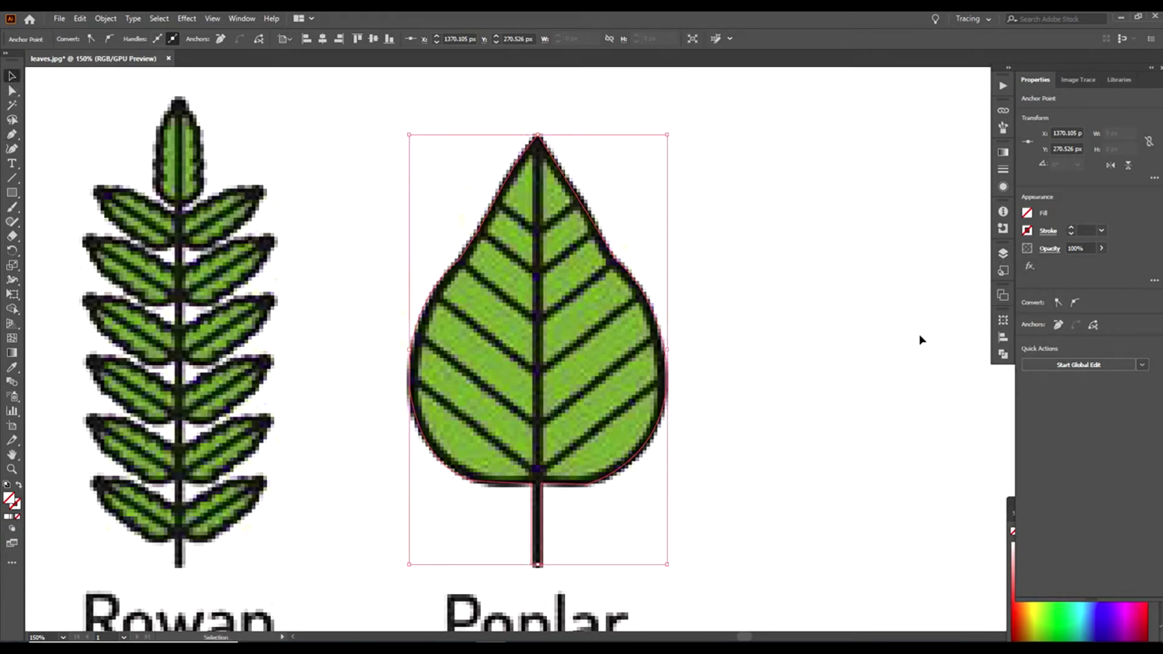
pyautogui.click(1003, 255)
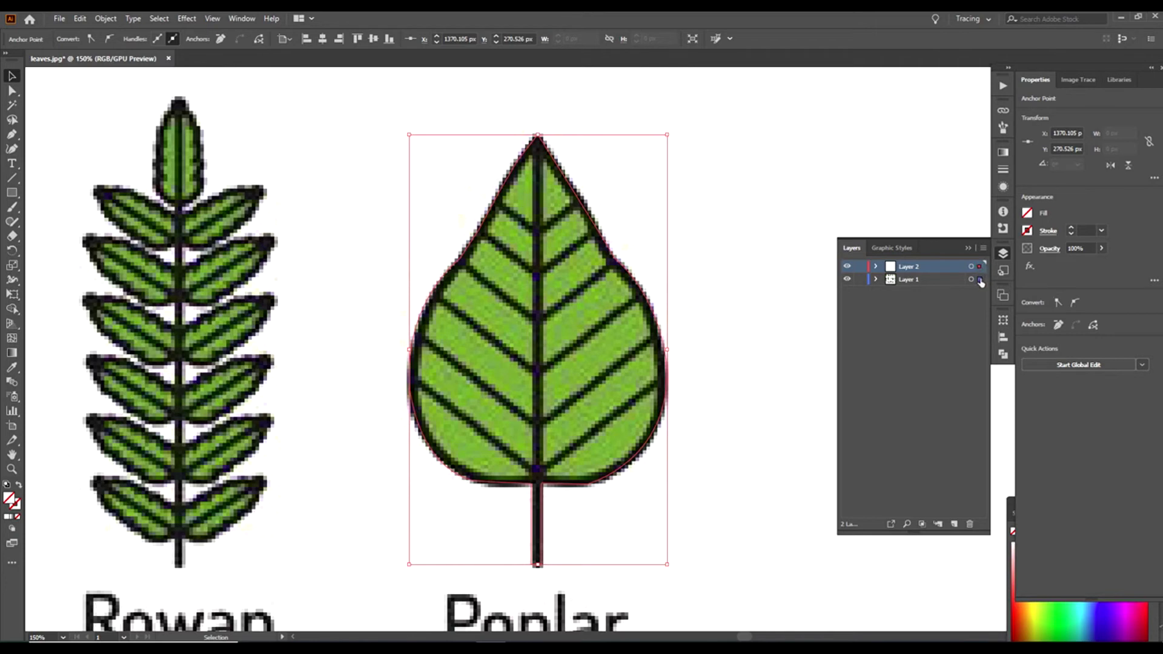
pyautogui.moveTo(981, 283); pyautogui.dragTo(981, 282)
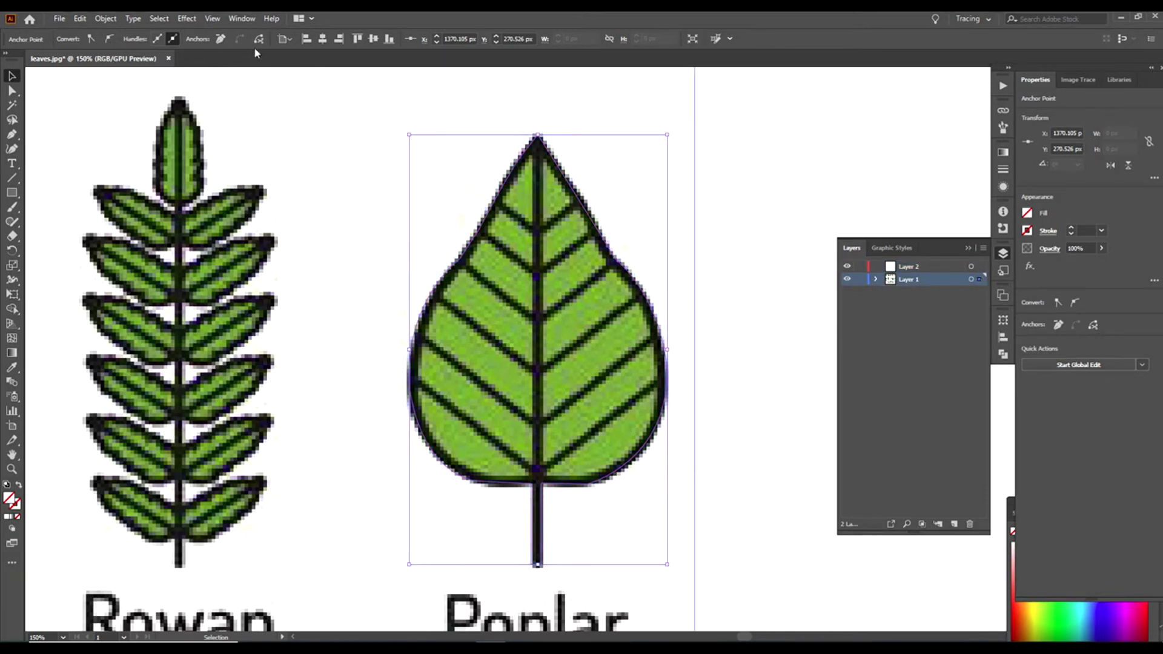
# Select all and make a clipping mask, leaving a 214.44 × 357.726 px Poplar leaf clip group
pyautogui.click(160, 19)
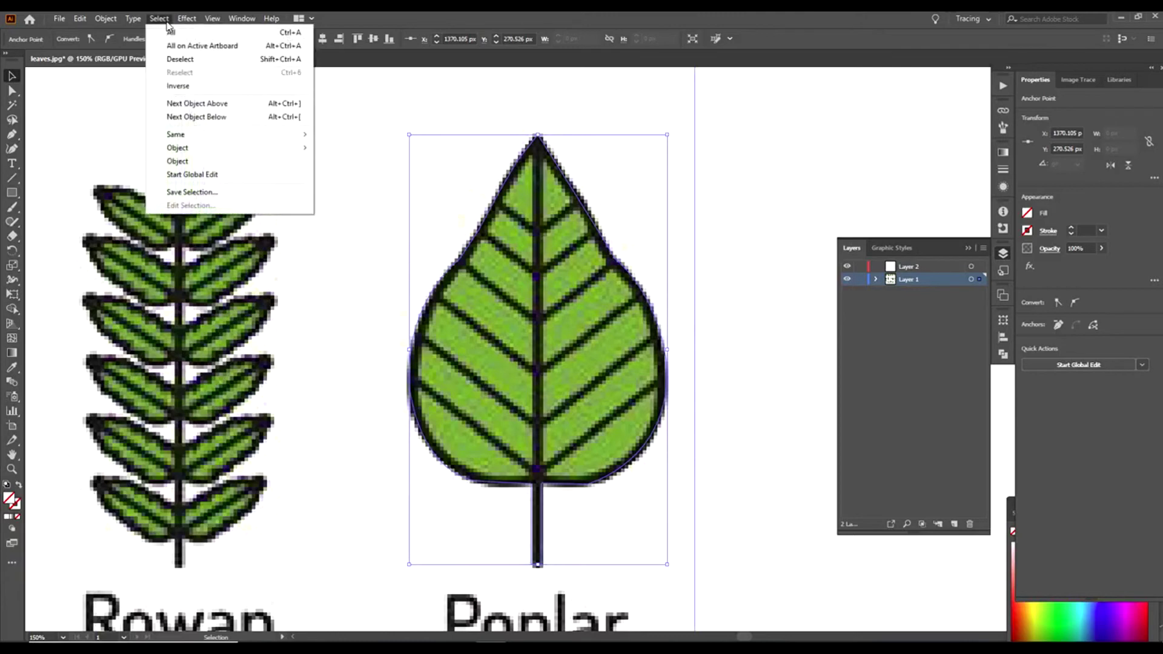
pyautogui.click(171, 33)
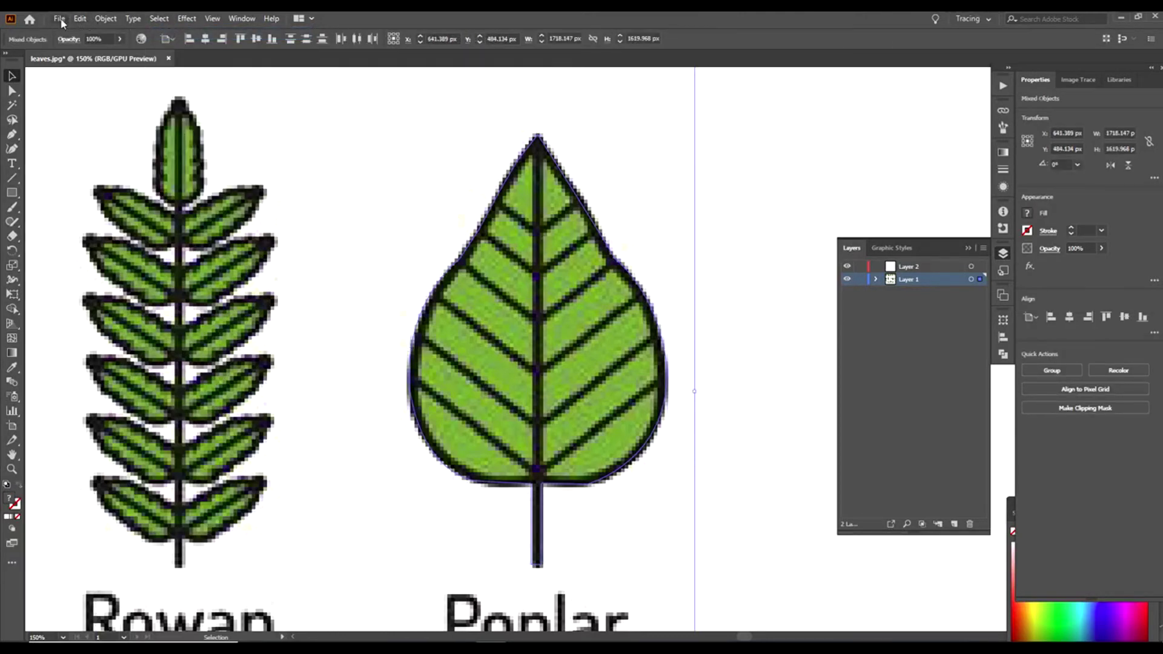
pyautogui.click(106, 19)
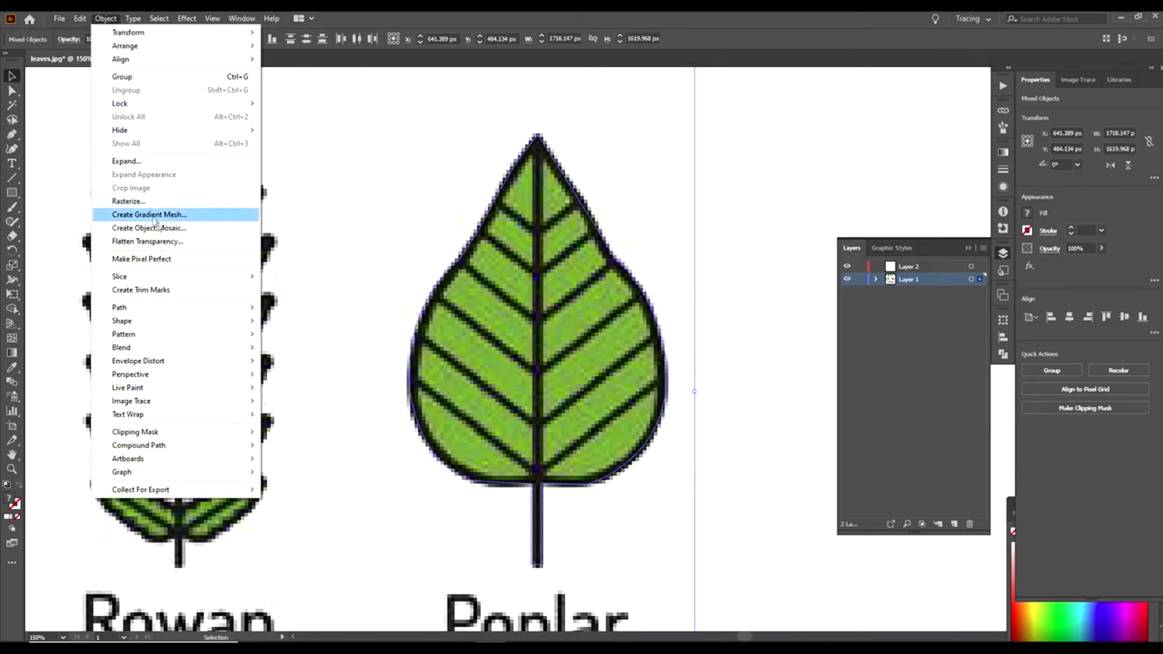
pyautogui.moveTo(203, 437)
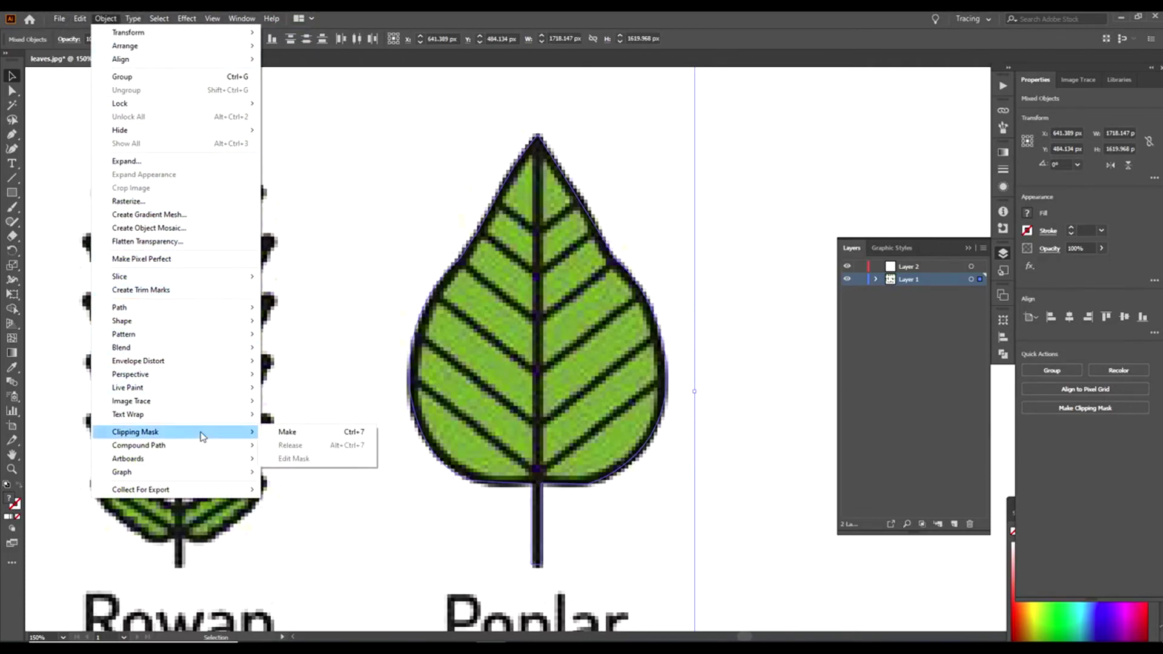
pyautogui.click(285, 434)
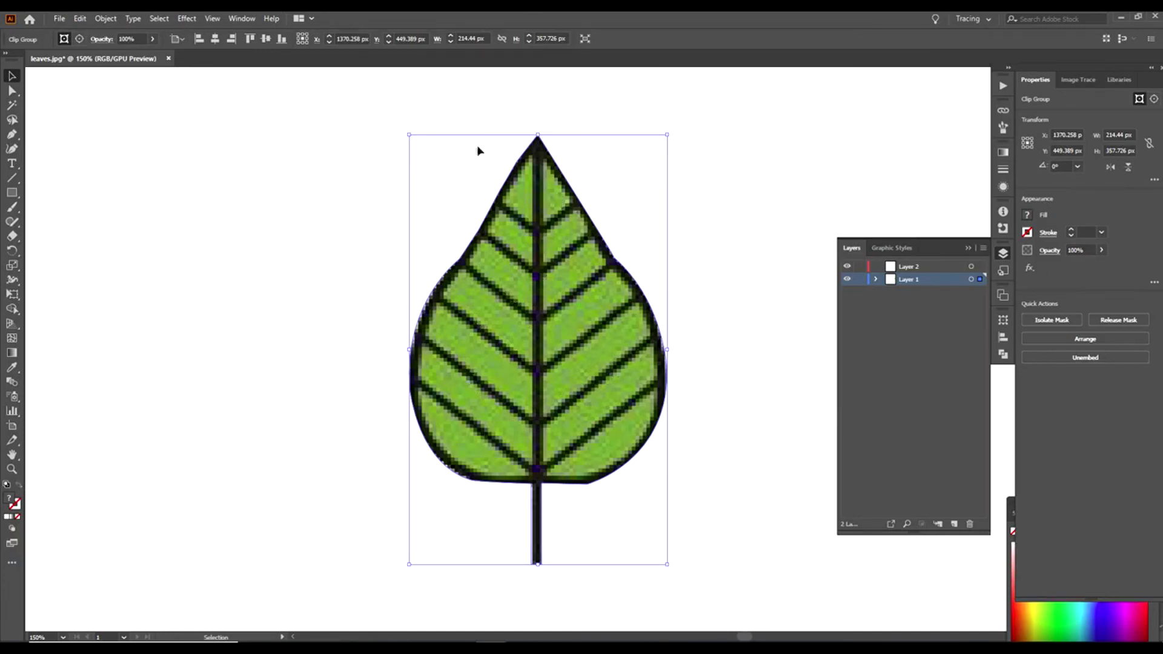
pyautogui.click(60, 18)
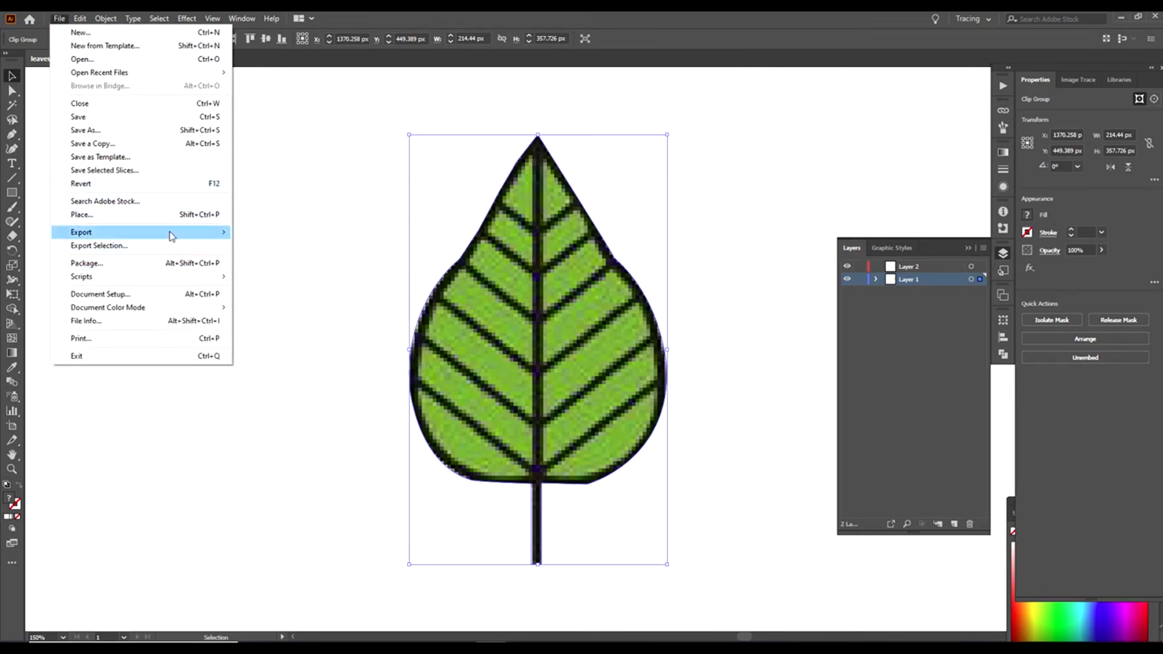
pyautogui.moveTo(172, 235)
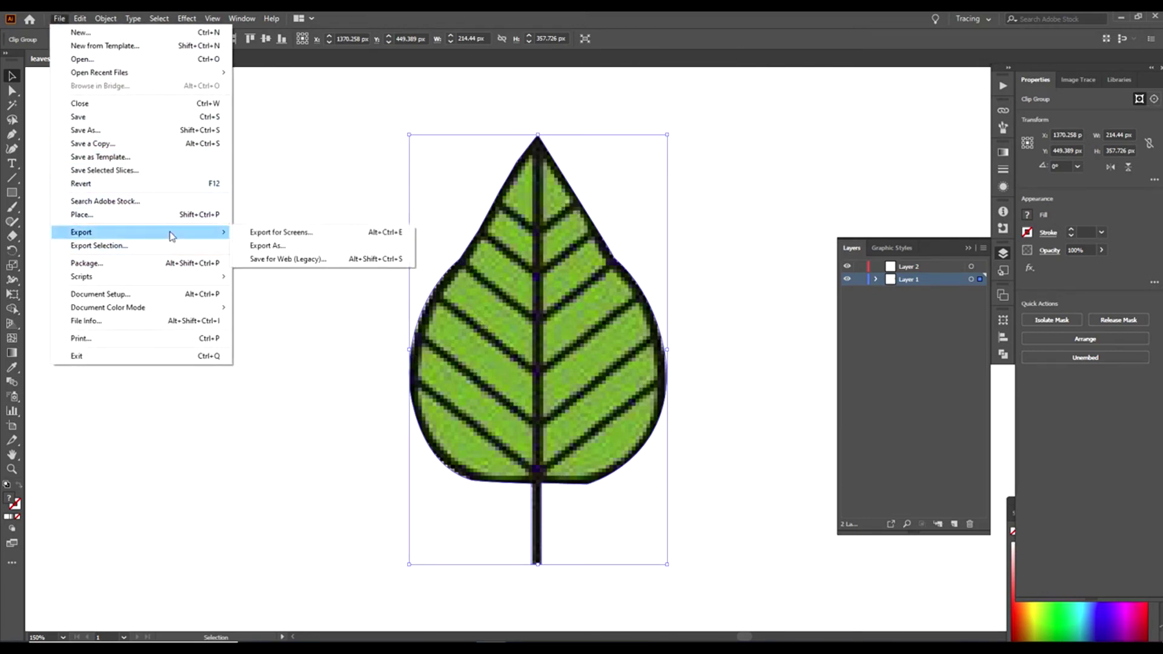
pyautogui.click(275, 260)
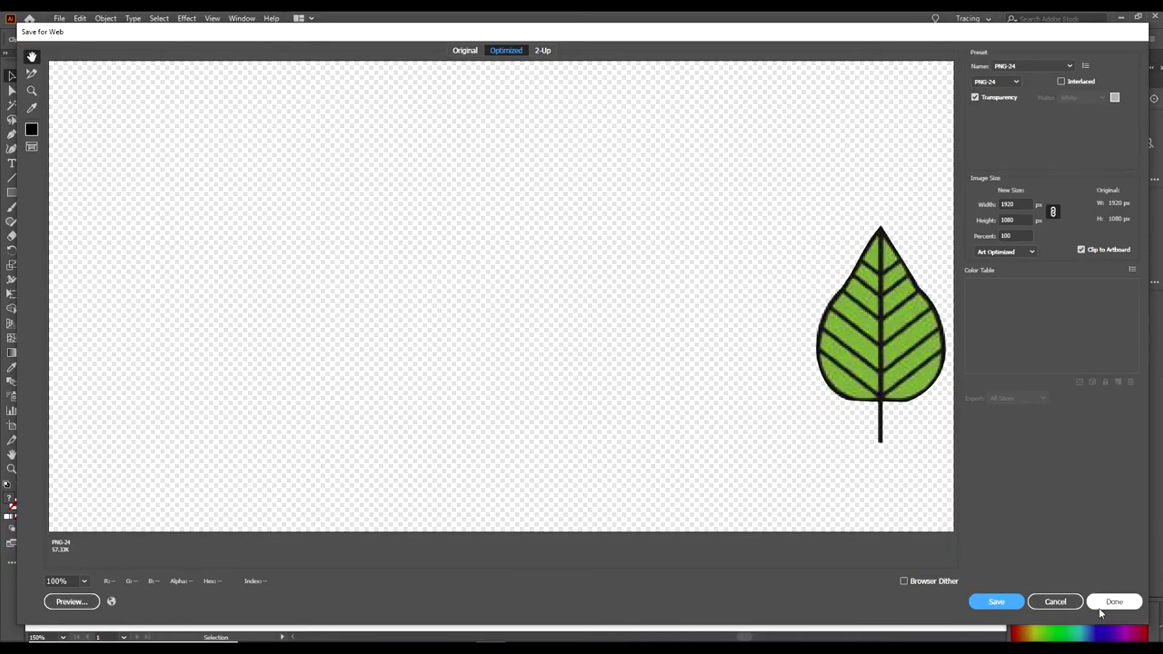
pyautogui.click(1055, 602)
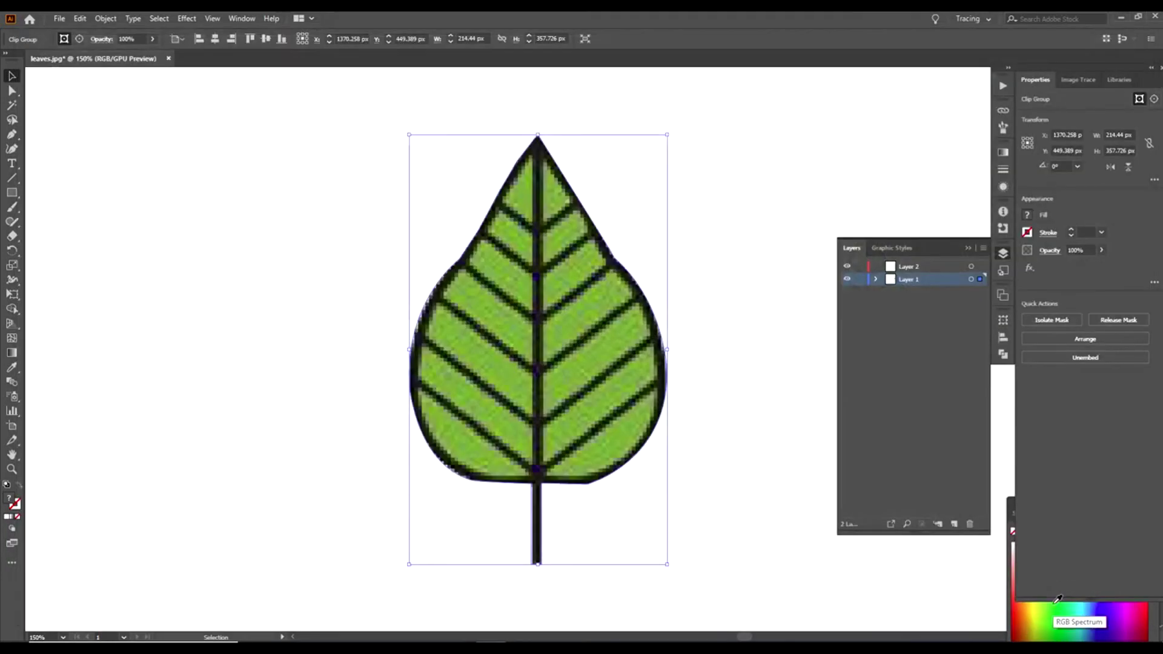